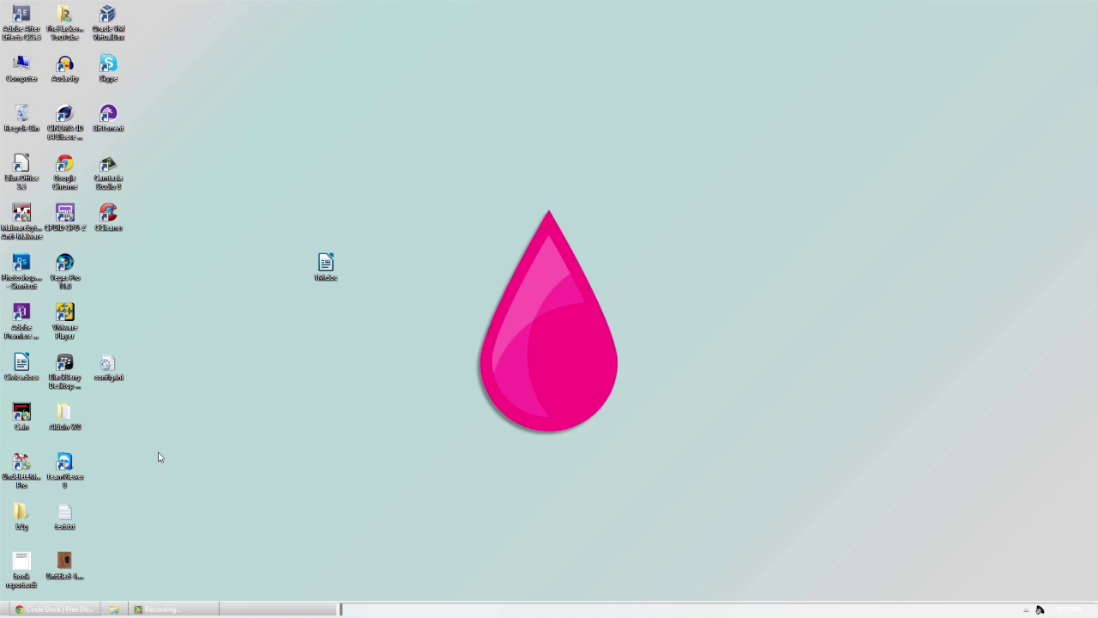
Restore the Circle Dock project page and page through its three enlarged screenshots, then close the viewer.
click(64, 608)
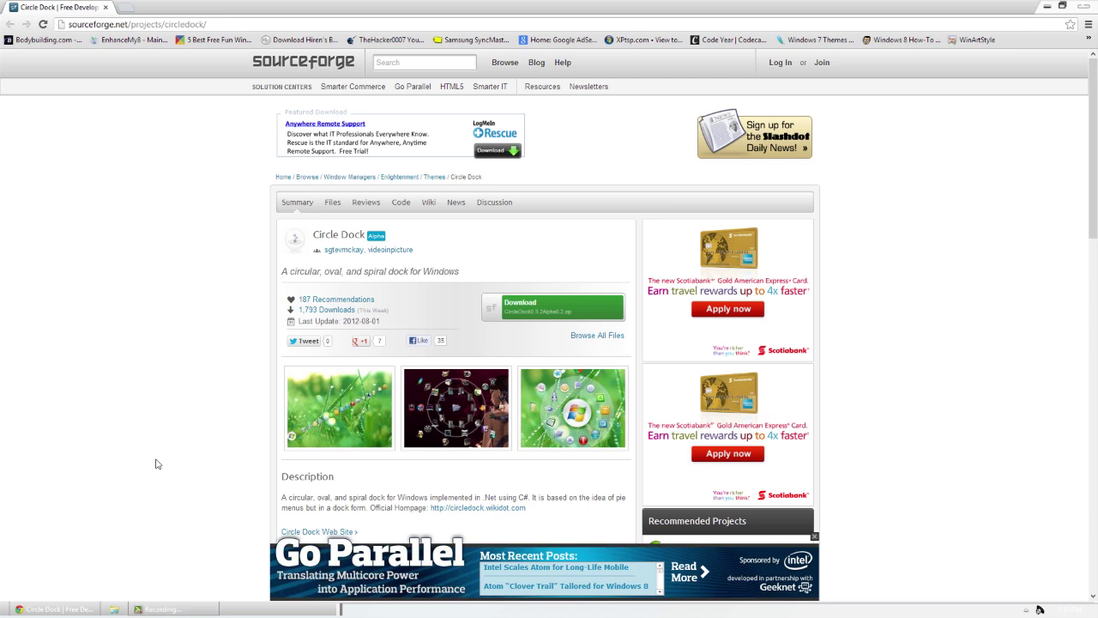
click(319, 423)
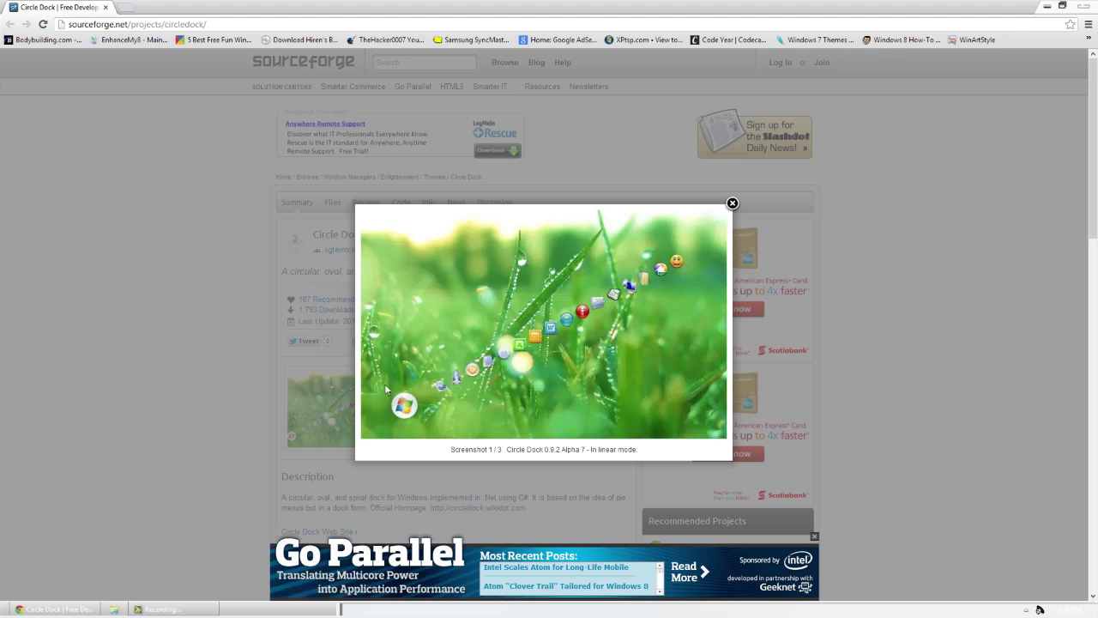
click(712, 333)
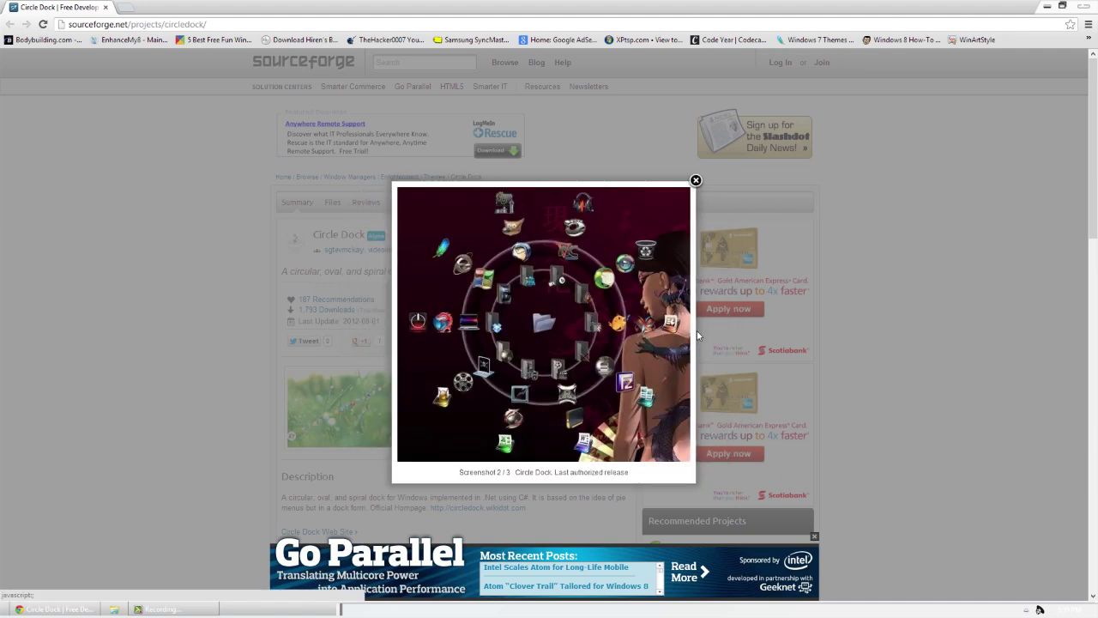
click(659, 306)
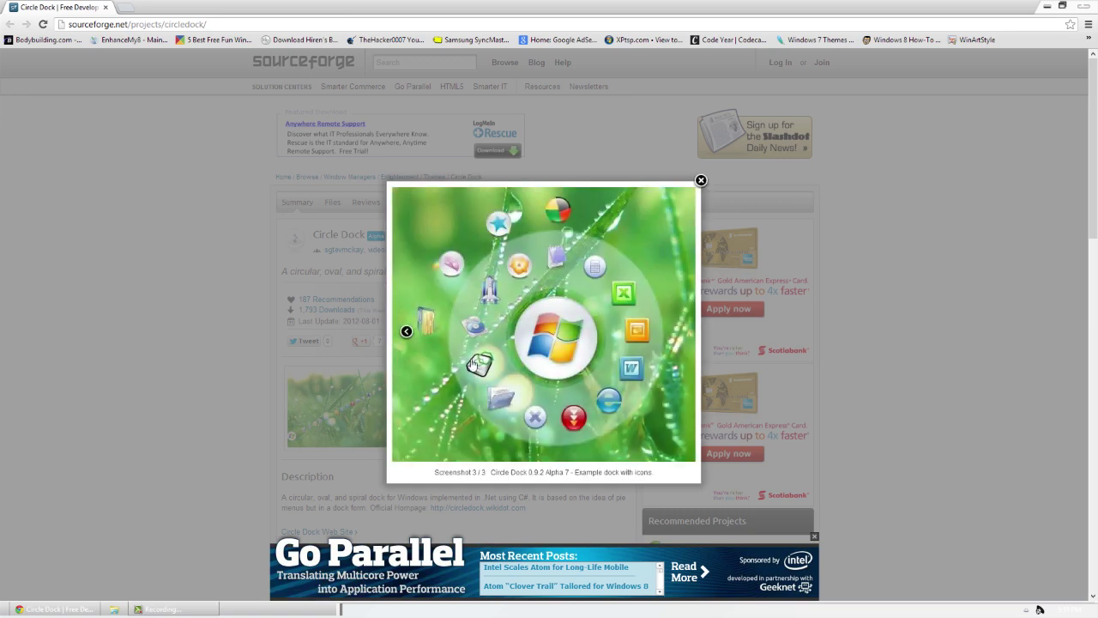
click(701, 181)
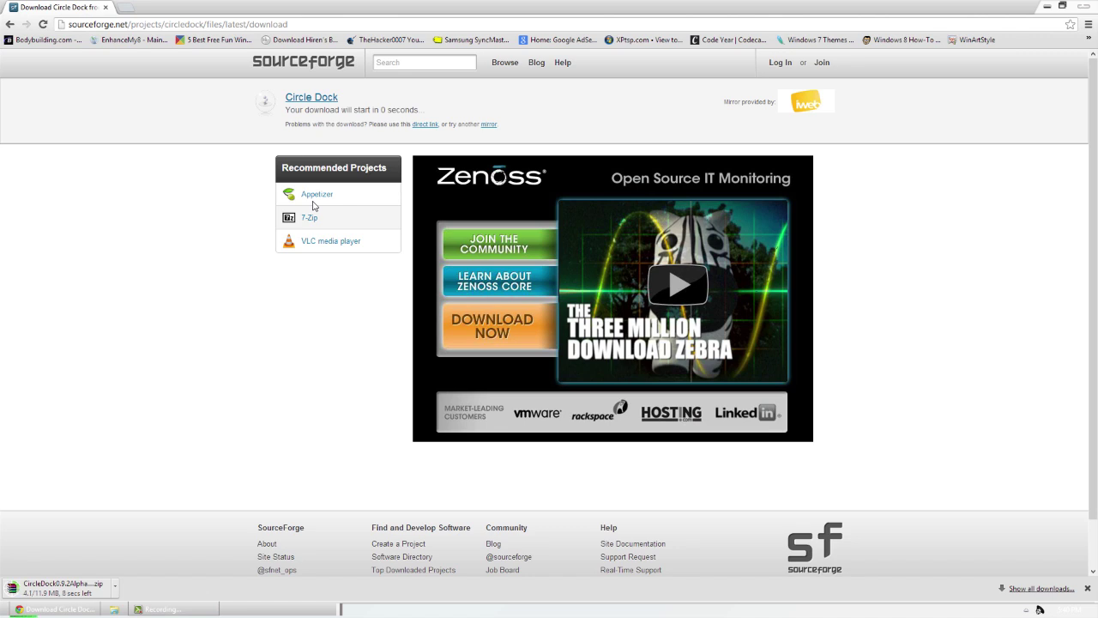
Open the downloaded Circle Dock 0.9.2 Alpha zip from Chrome's download bar.
click(60, 587)
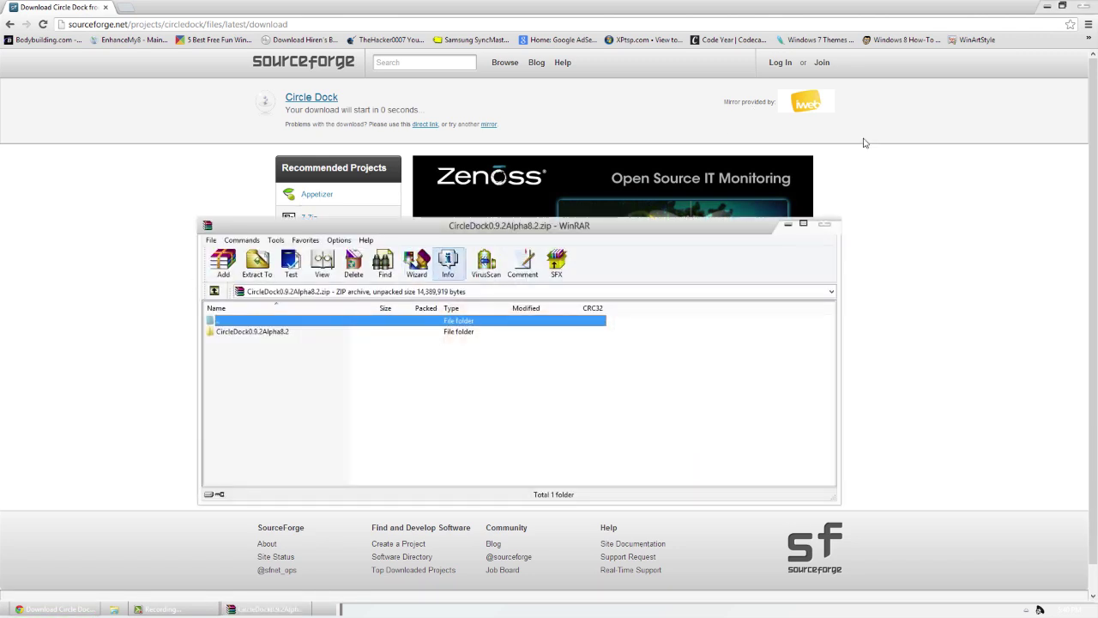
Extract the CircleDock0.9.2Alpha8.2 folder from WinRAR onto the desktop and open it.
click(1046, 6)
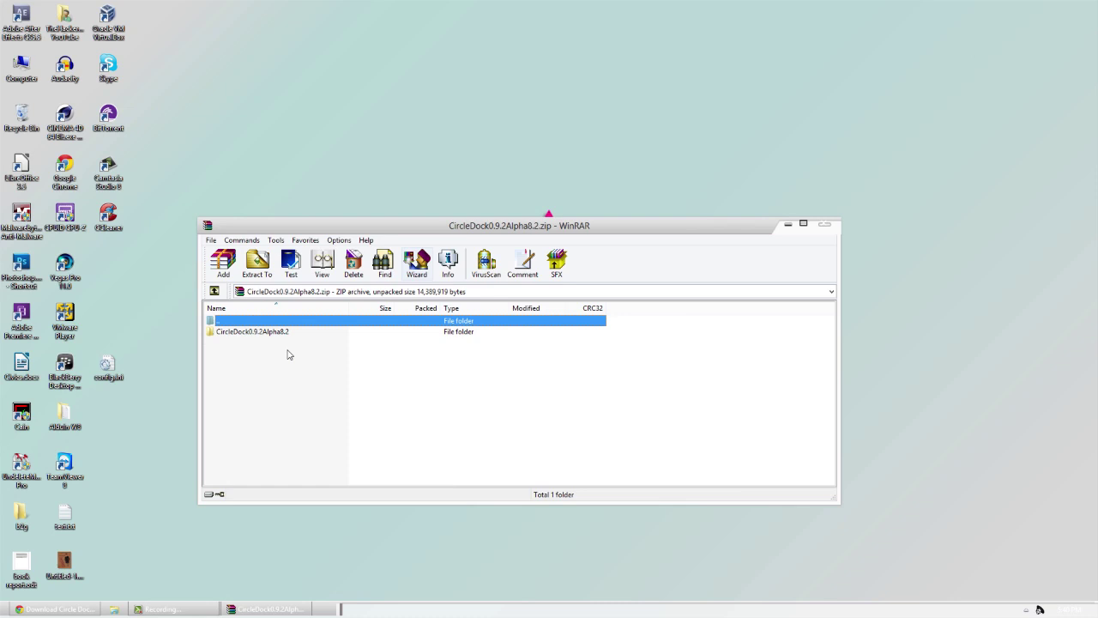
drag(271, 337, 410, 184)
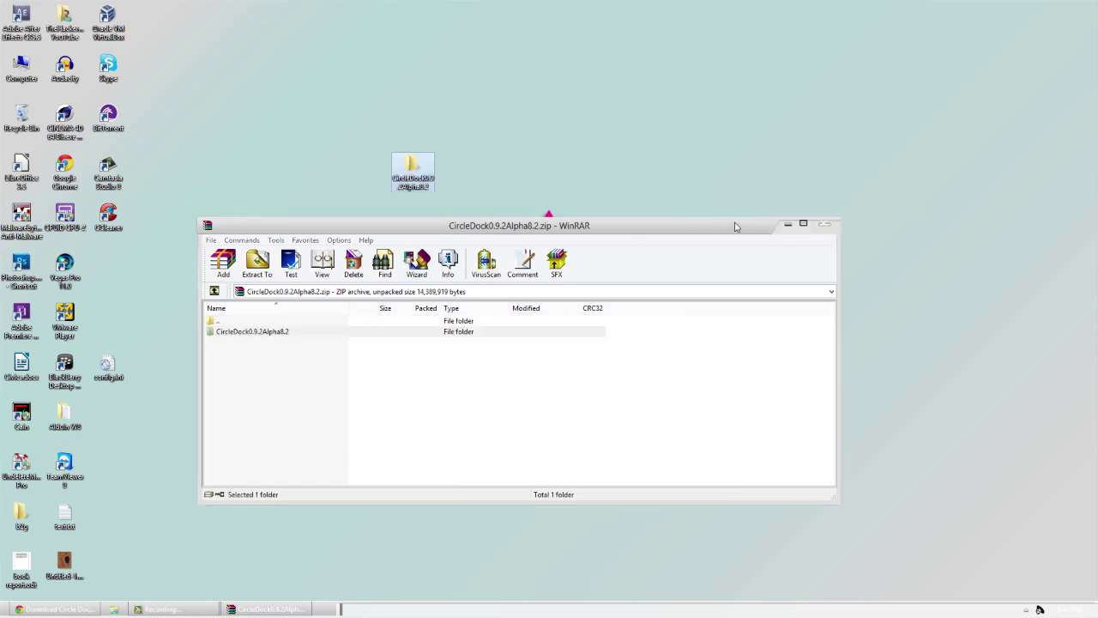
click(821, 225)
double_click(408, 178)
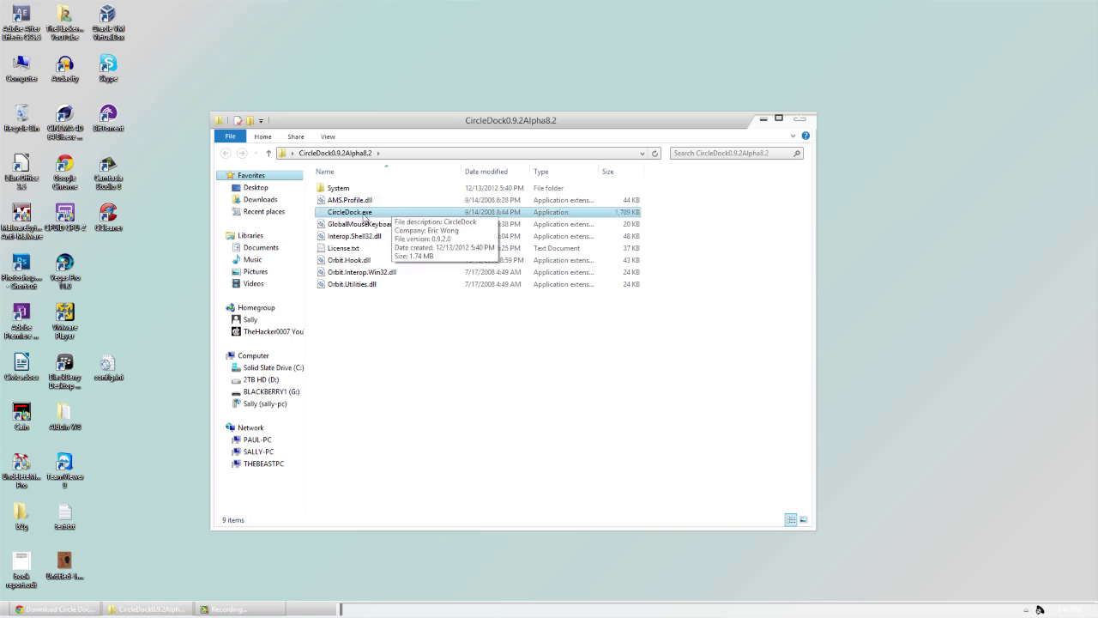
Launch CircleDock.exe from the folder and reposition the folder window.
click(364, 214)
double_click(364, 215)
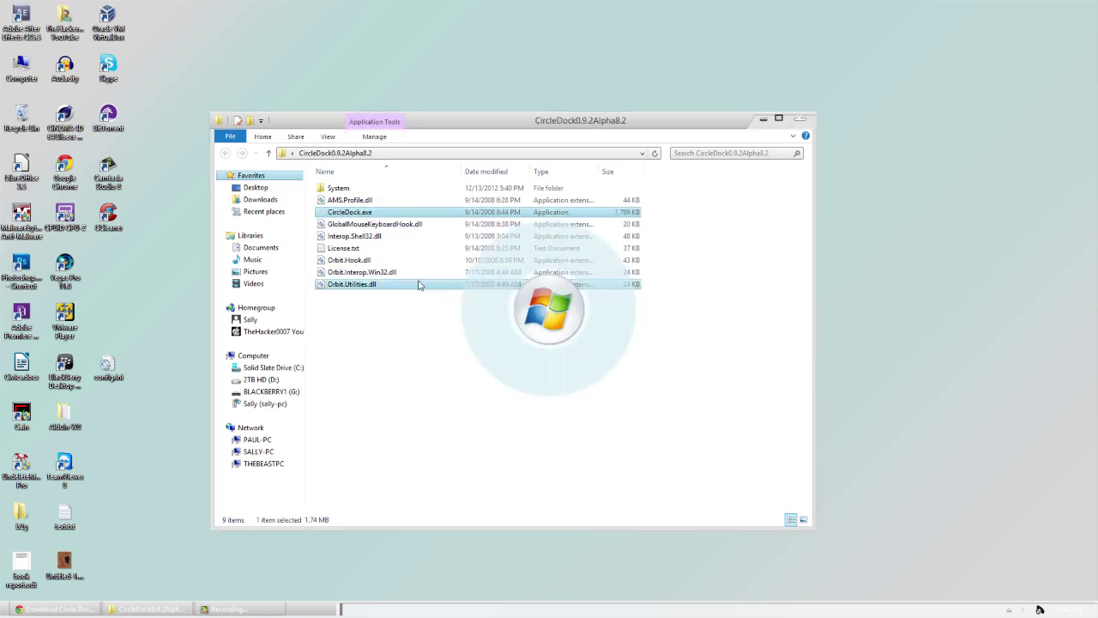
drag(565, 126, 553, 393)
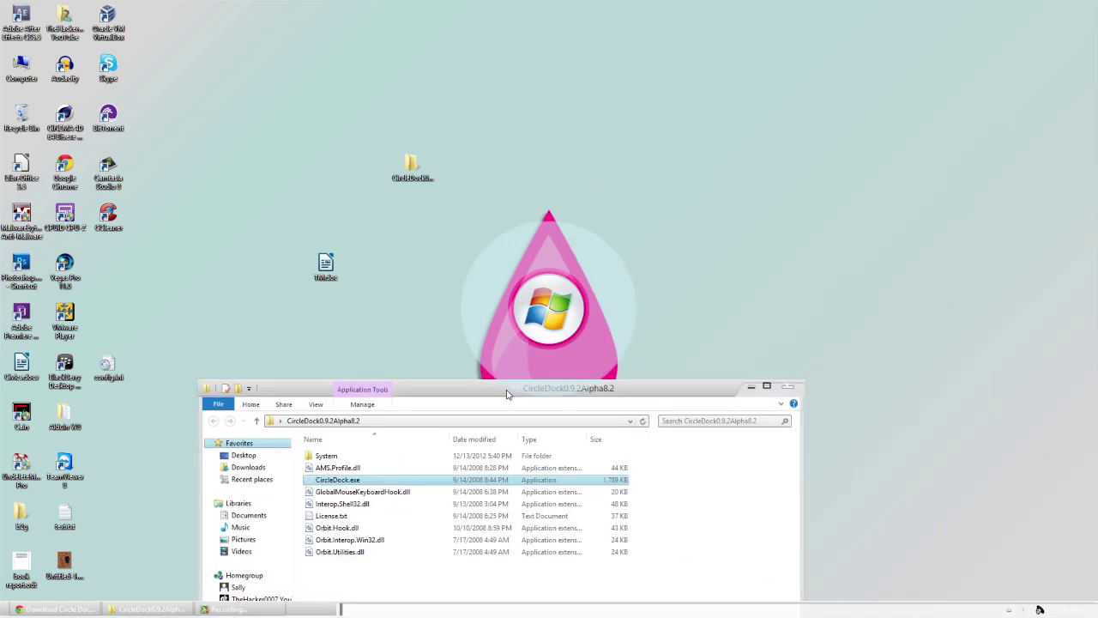
drag(433, 390, 573, 232)
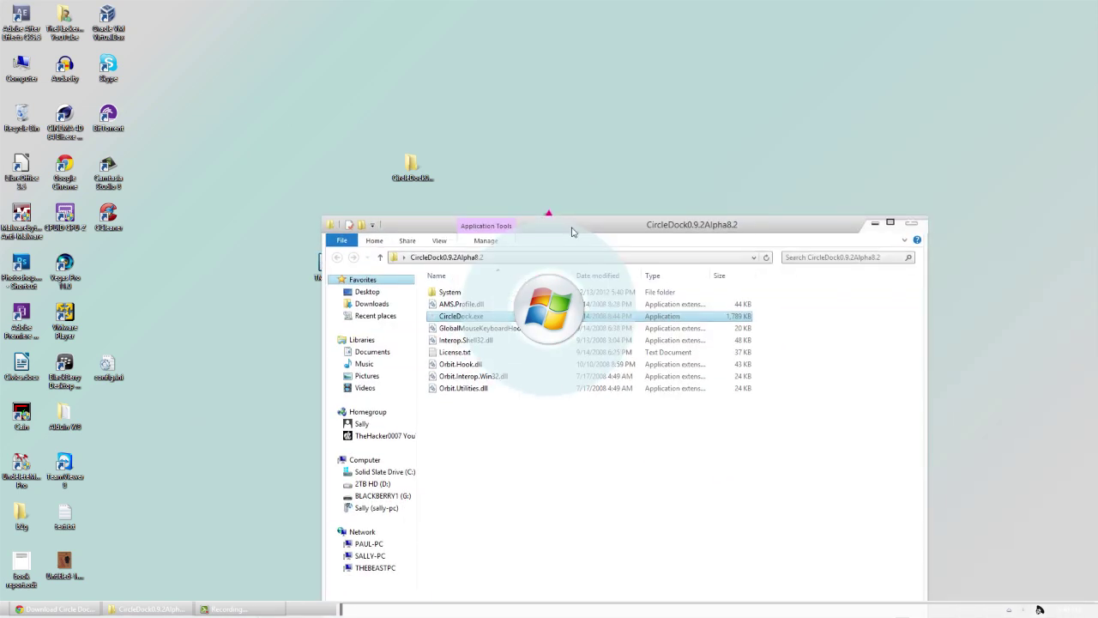
Add the Chrome and CCleaner shortcuts, plus a group of selected desktop shortcuts, to the dock.
click(874, 224)
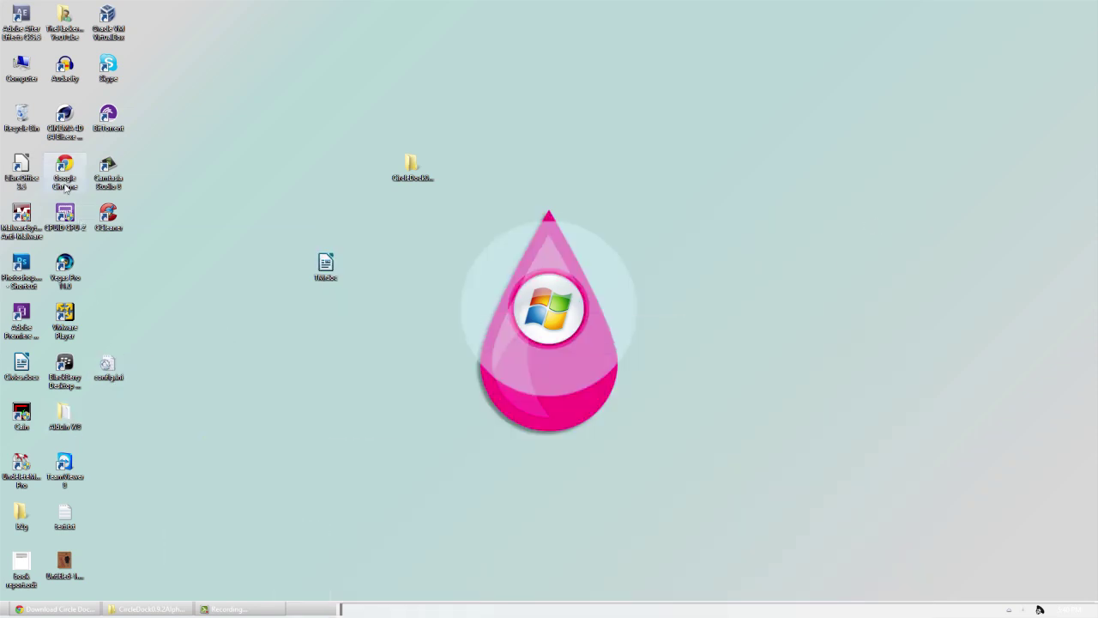
drag(73, 176, 493, 275)
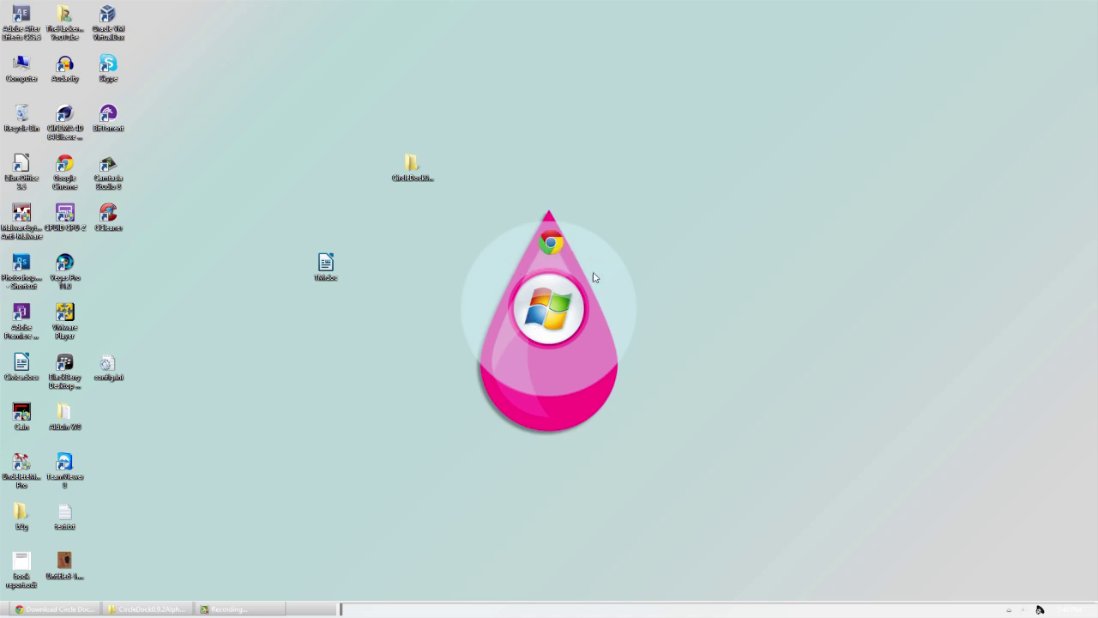
drag(108, 217, 489, 341)
drag(192, 240, 3, 8)
drag(48, 39, 551, 311)
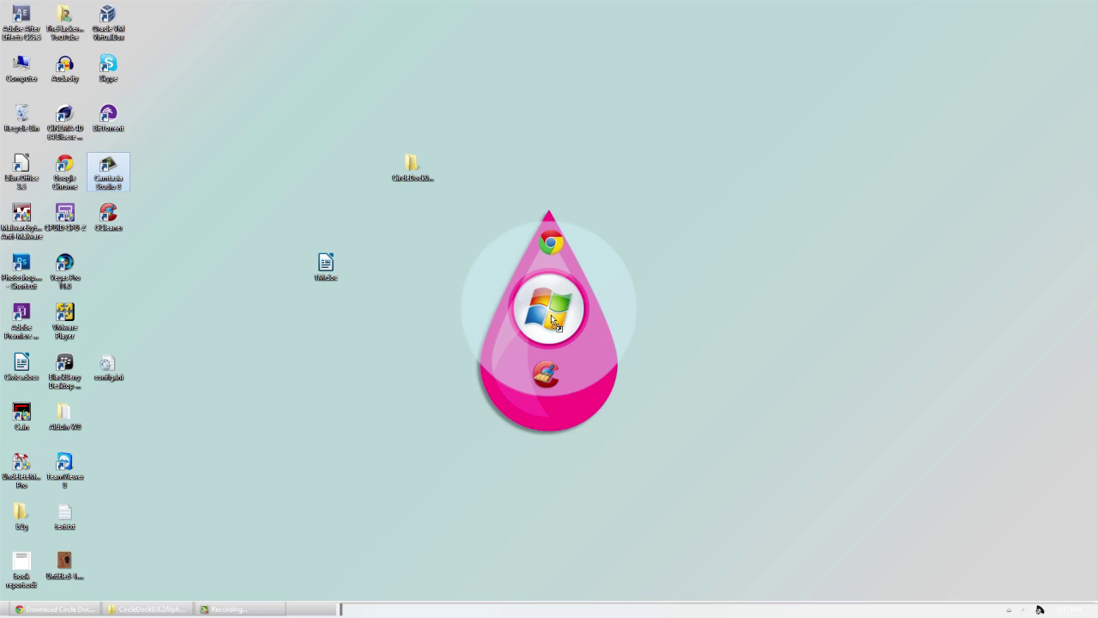
Add Camtasia, BitTorrent, Skype, LibreOffice, BlackBerry, TeamViewer and UndeleteMyFiles Pro shortcuts to the dock.
drag(107, 168, 436, 273)
drag(121, 118, 482, 306)
drag(108, 64, 482, 288)
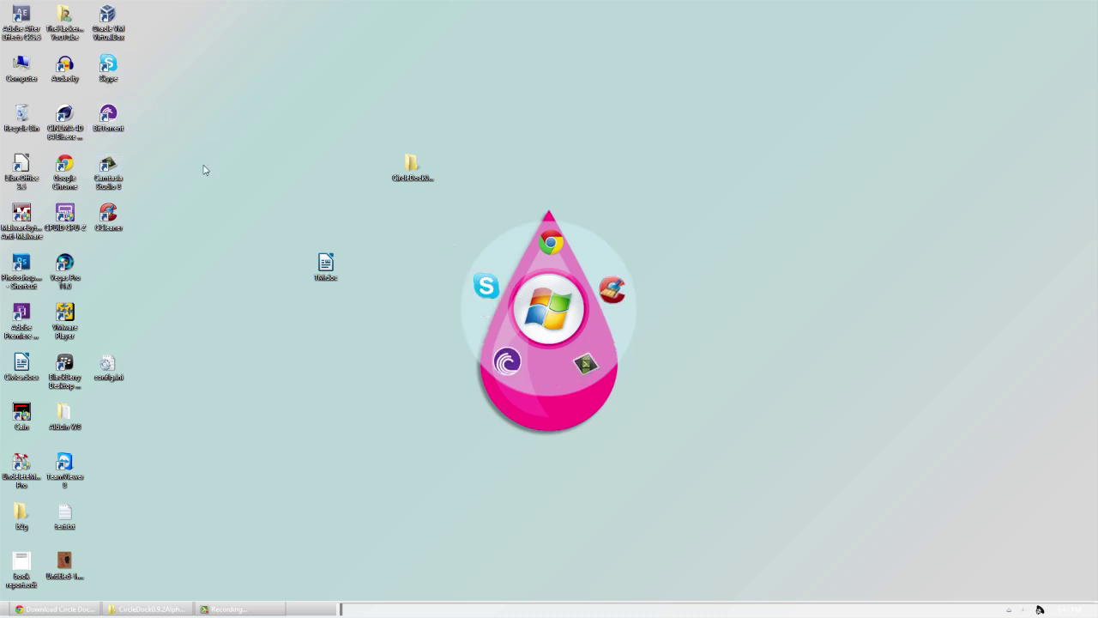
drag(108, 64, 555, 312)
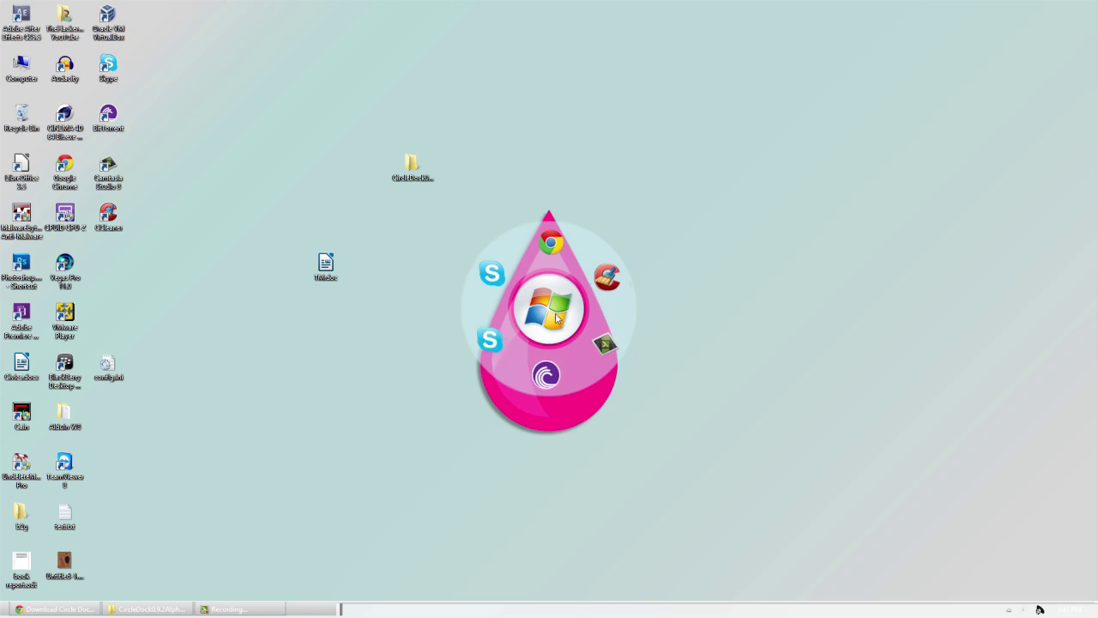
drag(34, 168, 515, 319)
drag(76, 385, 537, 367)
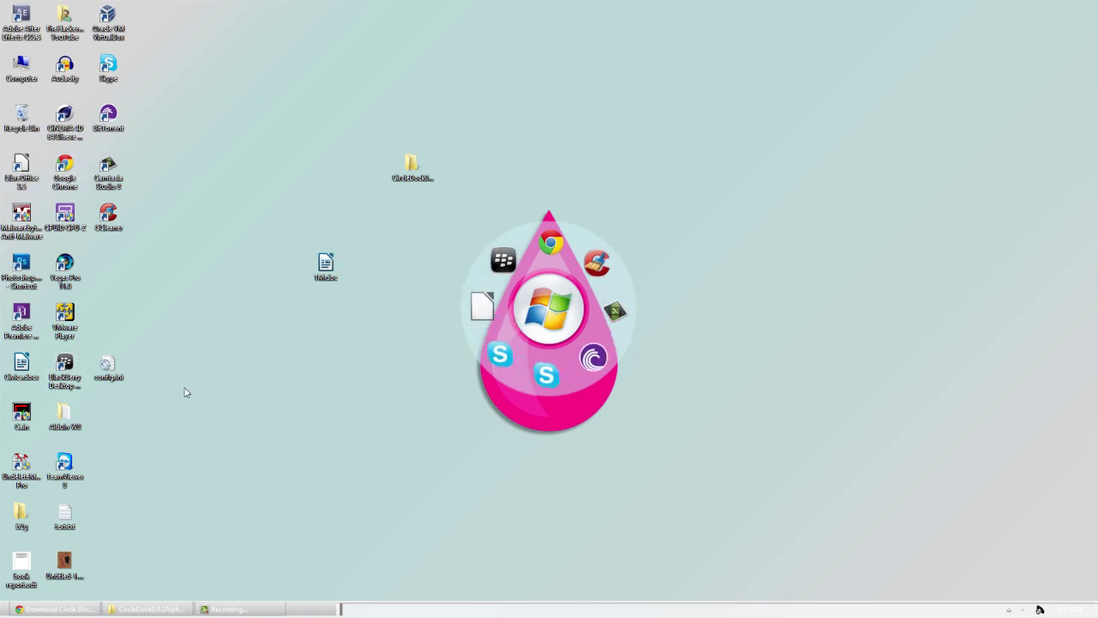
drag(127, 375, 478, 375)
drag(254, 489, 559, 390)
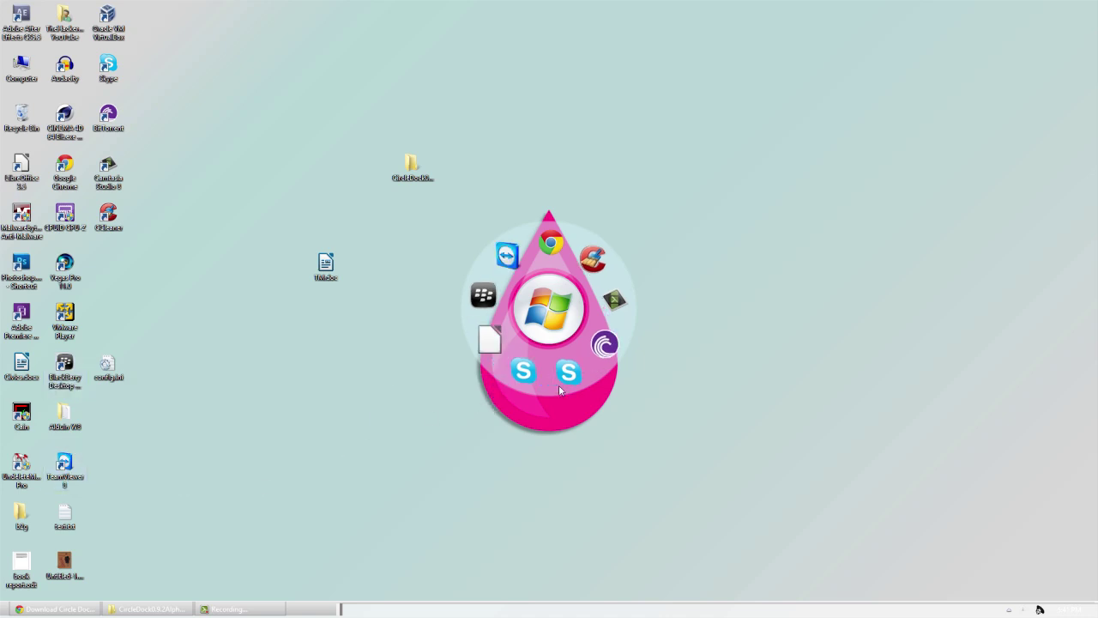
drag(24, 466, 493, 356)
Choose Settings from the dock's right-click menu to show the Configuration window.
right_click(561, 333)
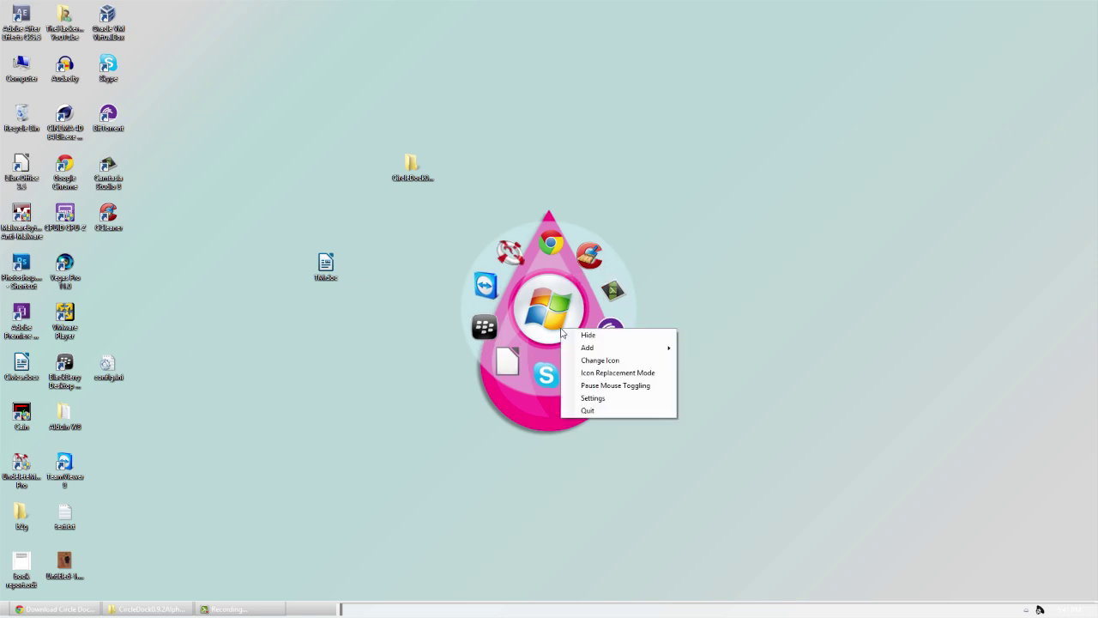
click(566, 341)
right_click(555, 311)
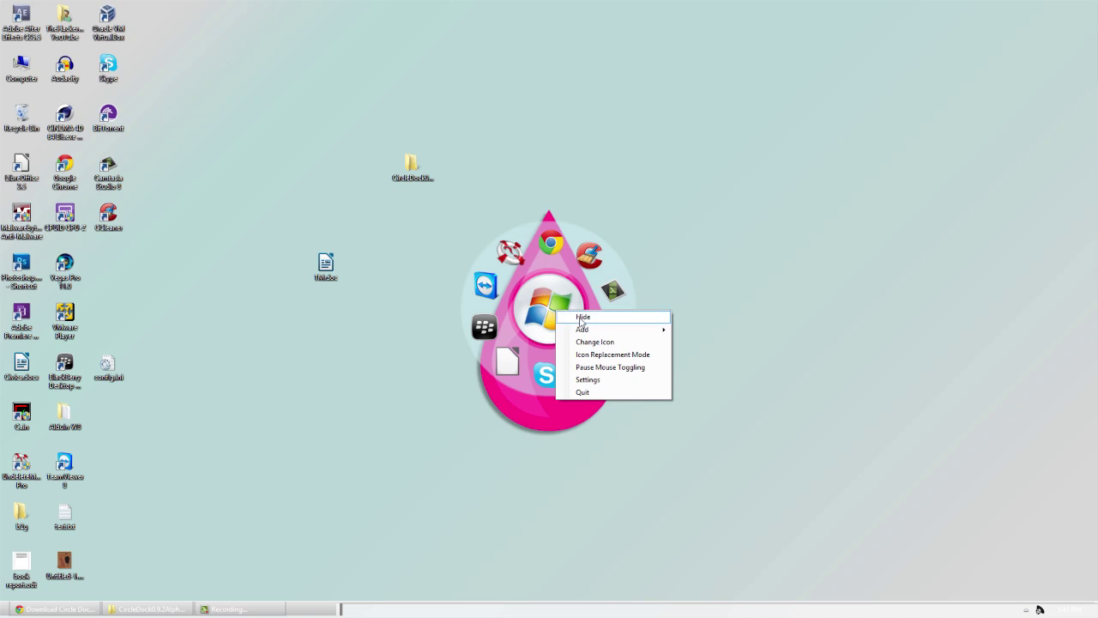
mouse_move(586, 331)
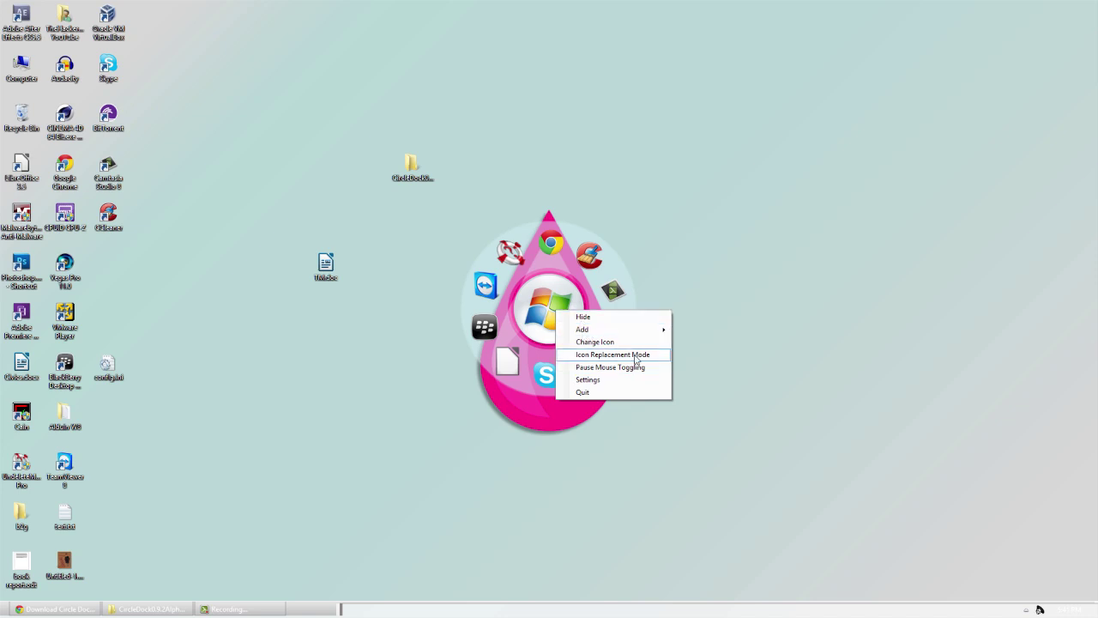
click(632, 383)
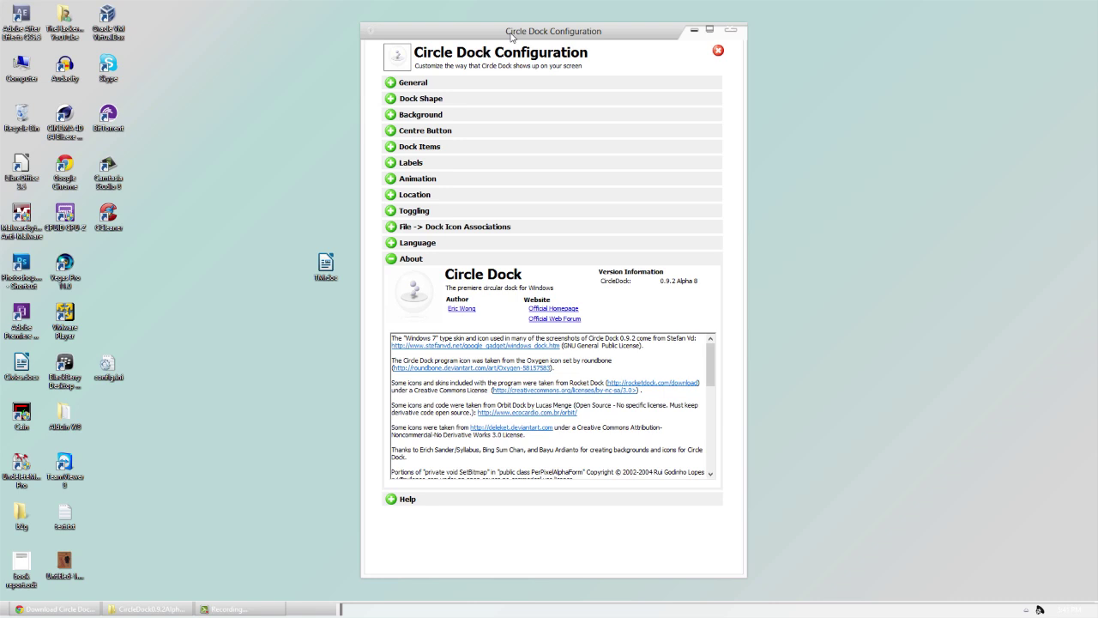
Set the dock's Z-Level to Always On Bottom under General settings.
drag(511, 37, 713, 59)
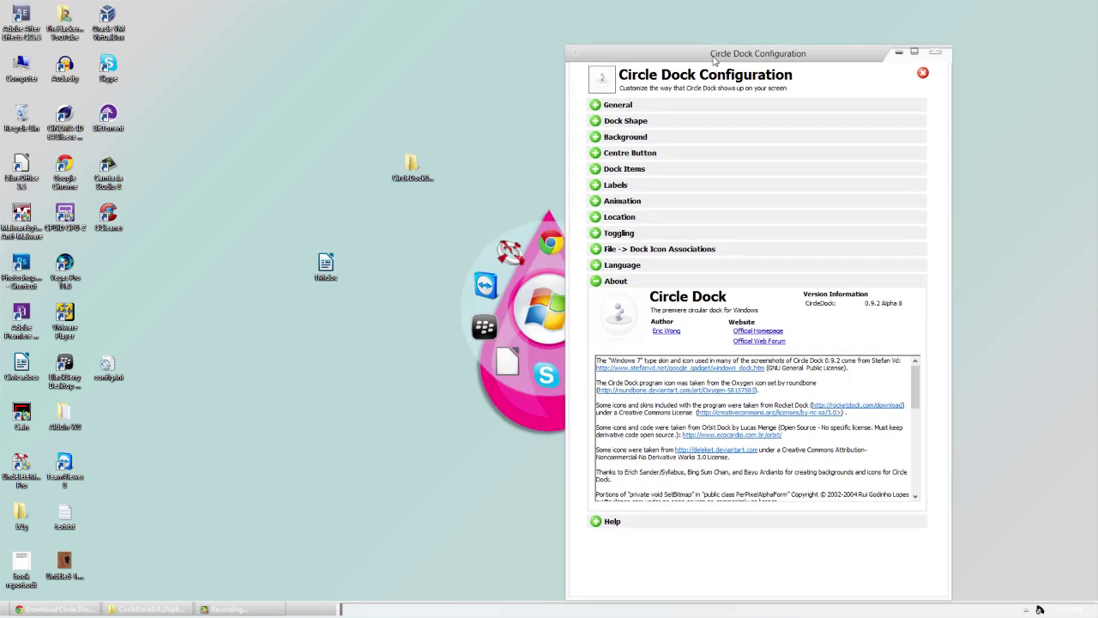
click(596, 107)
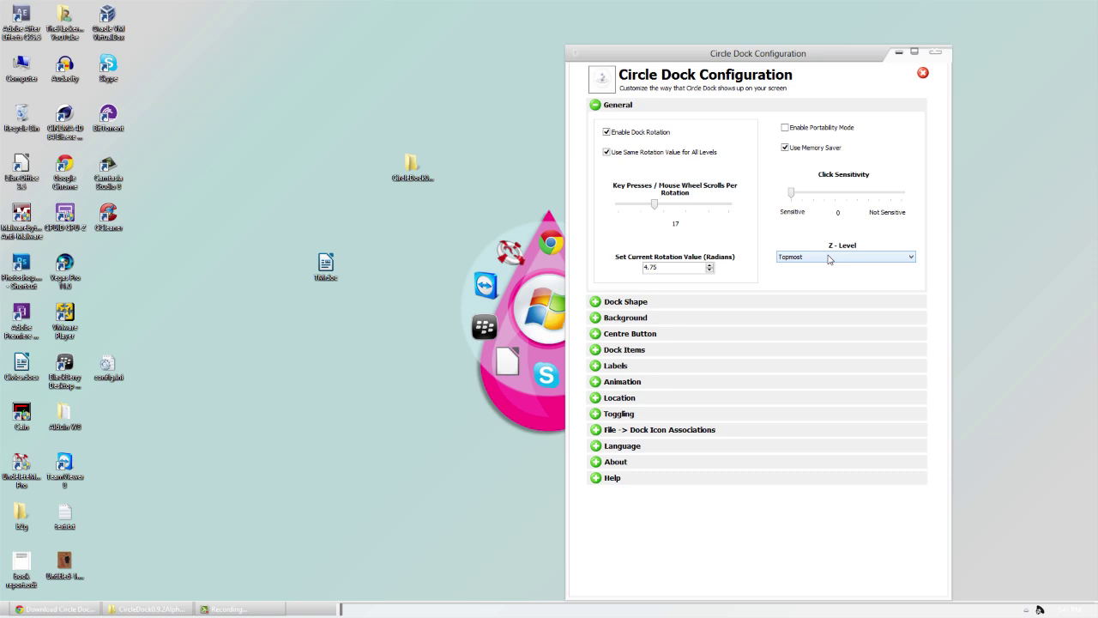
click(828, 257)
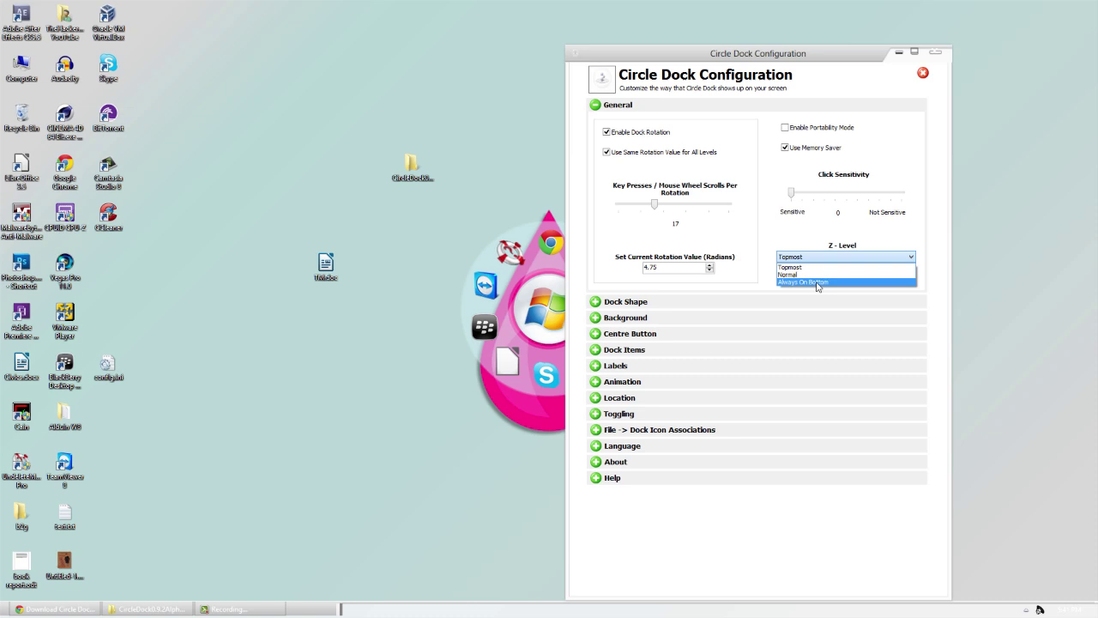
click(816, 283)
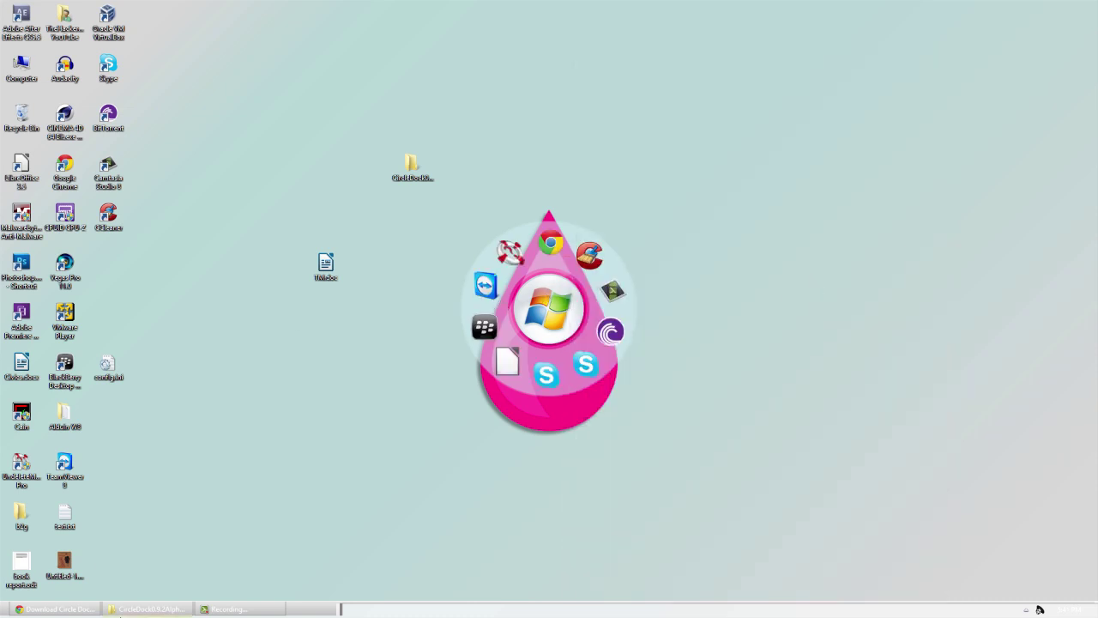
Reopen the Circle Dock Configuration window from the dock's right-click menu.
click(86, 609)
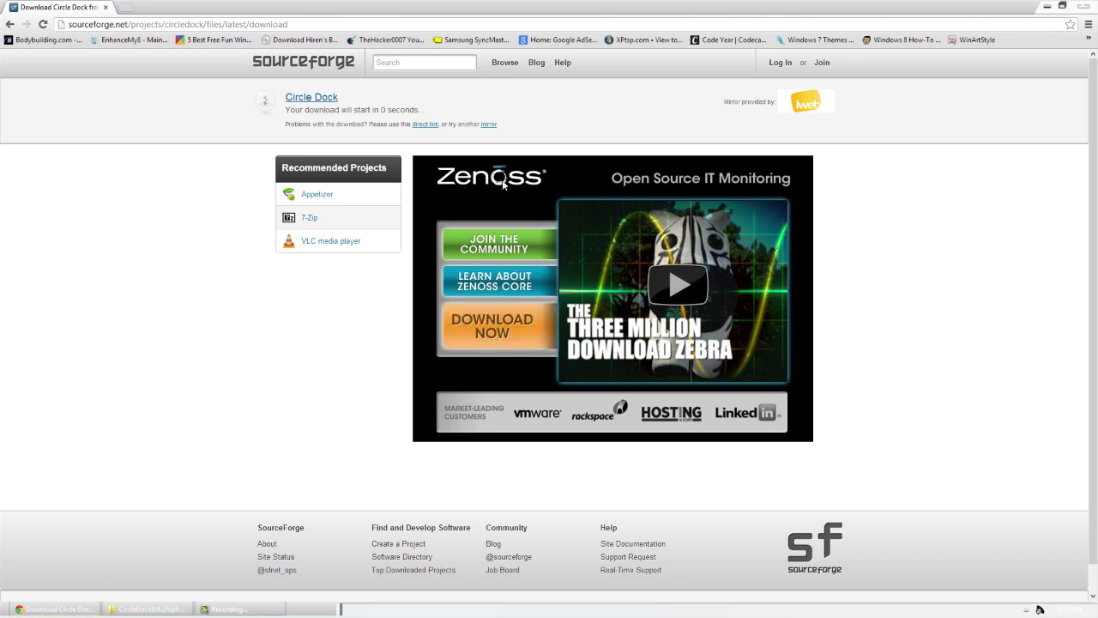
click(1047, 6)
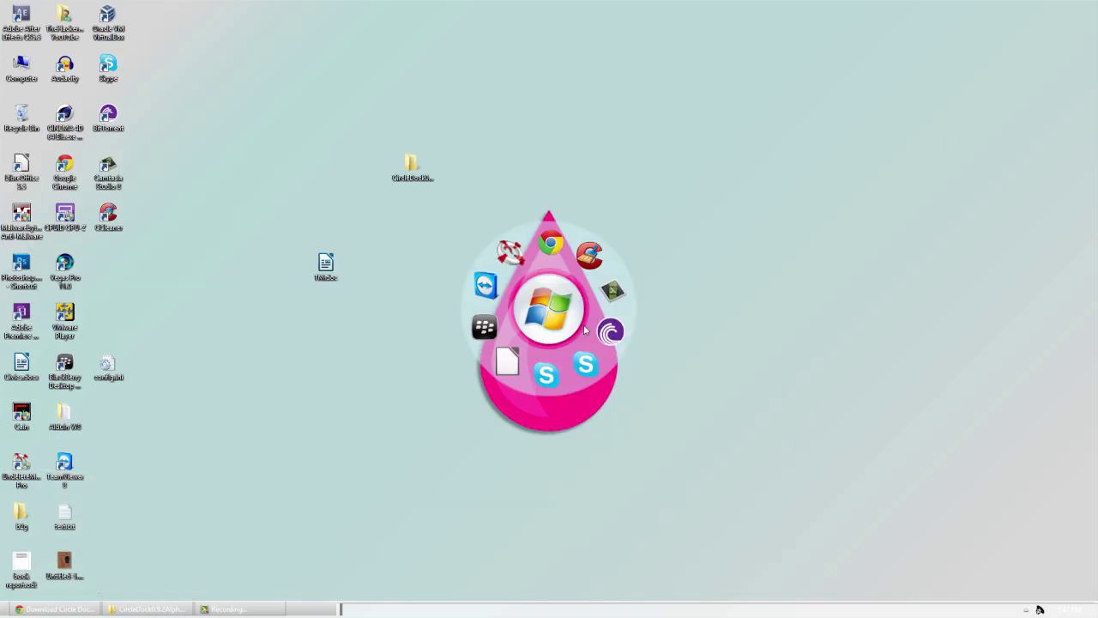
right_click(586, 330)
click(615, 395)
Keep Circle as the dock shape in Dock Shape settings.
click(390, 101)
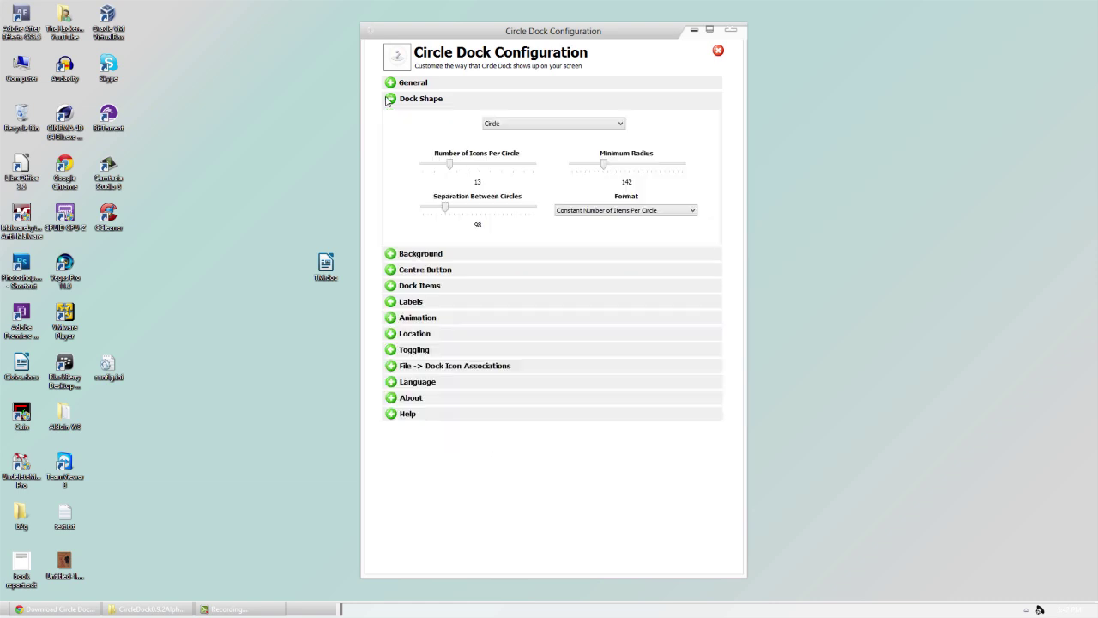
click(542, 127)
click(542, 129)
Change the background image to BlackDock.png.
click(396, 256)
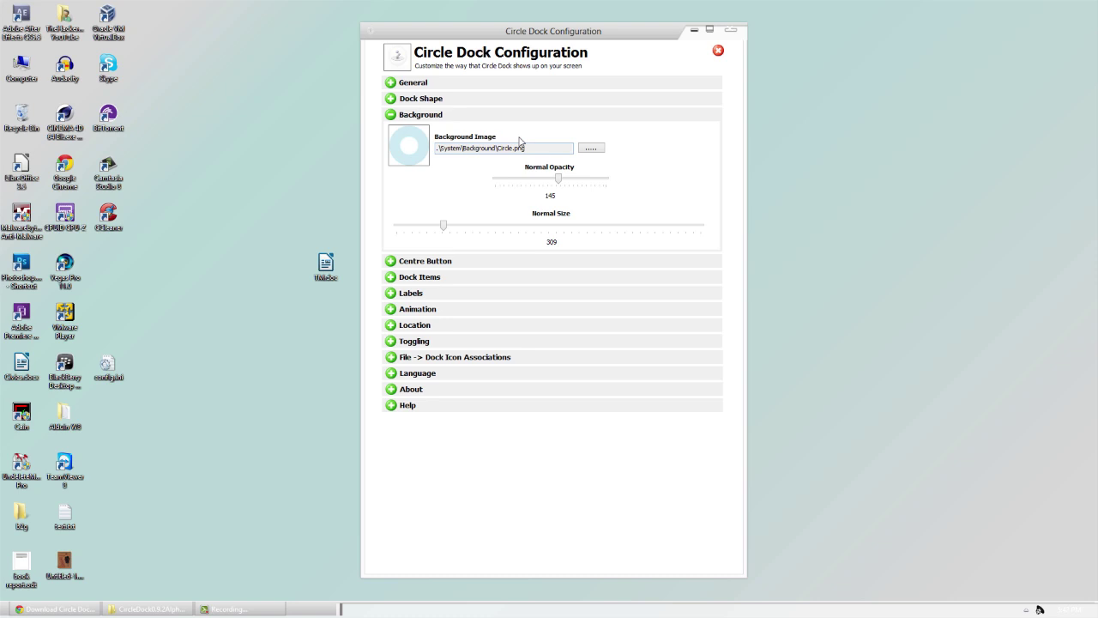
click(595, 151)
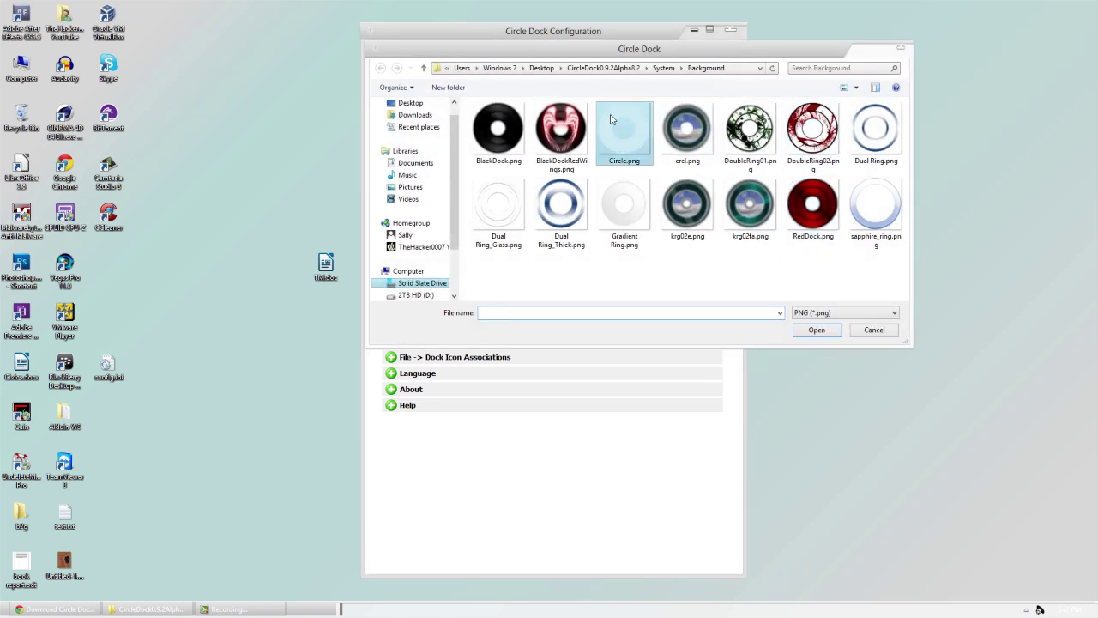
click(485, 146)
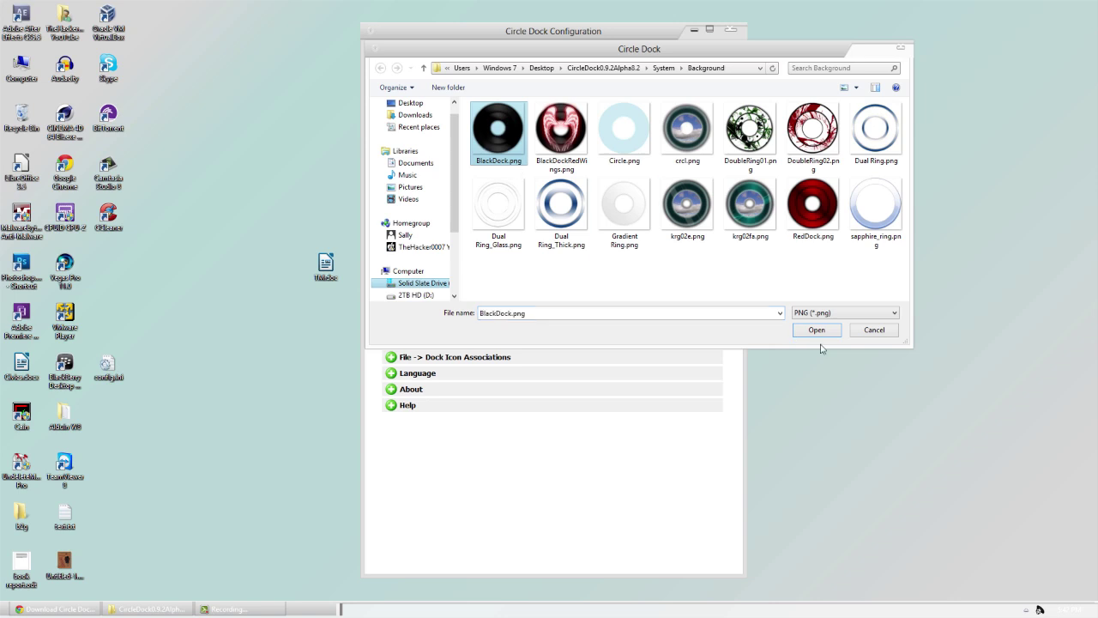
click(817, 330)
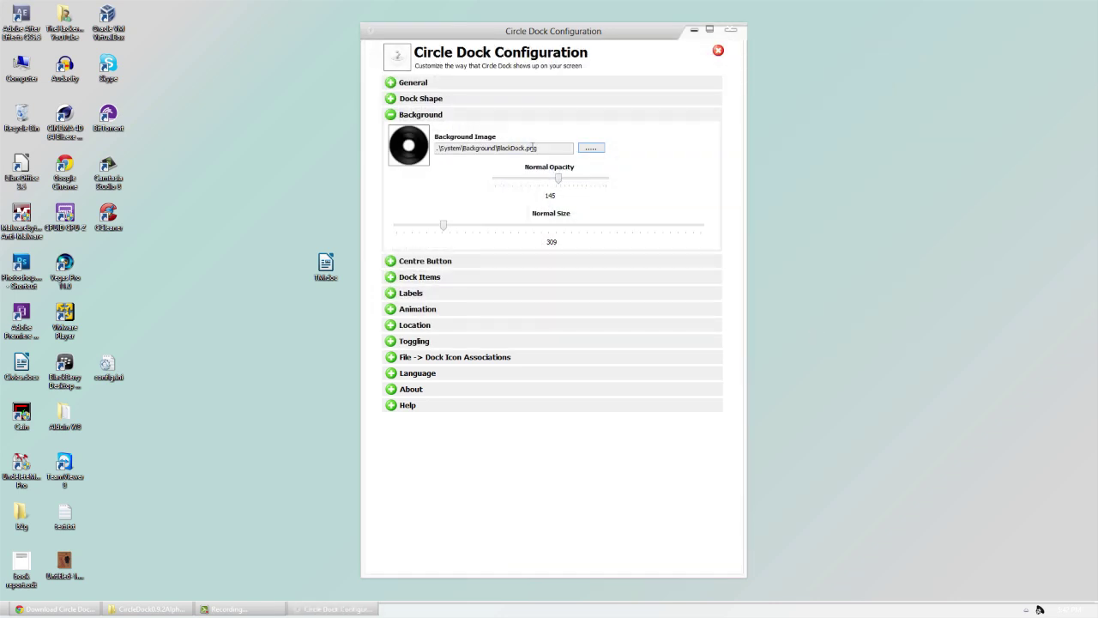
drag(556, 37, 833, 59)
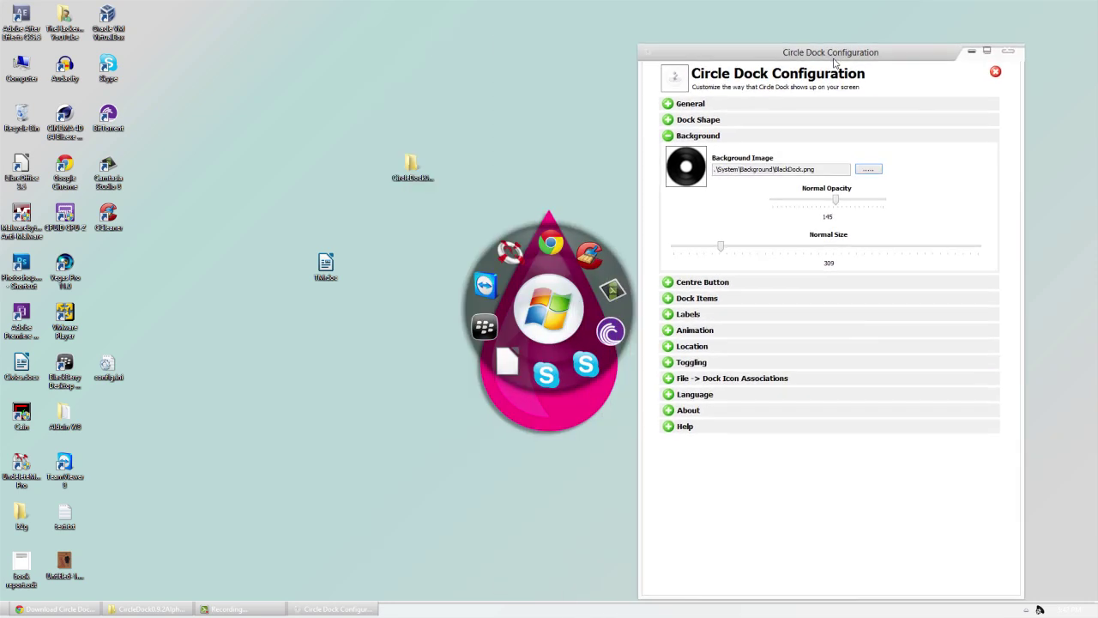
Set the centre button image to home.png from the System\Icons folder.
click(667, 283)
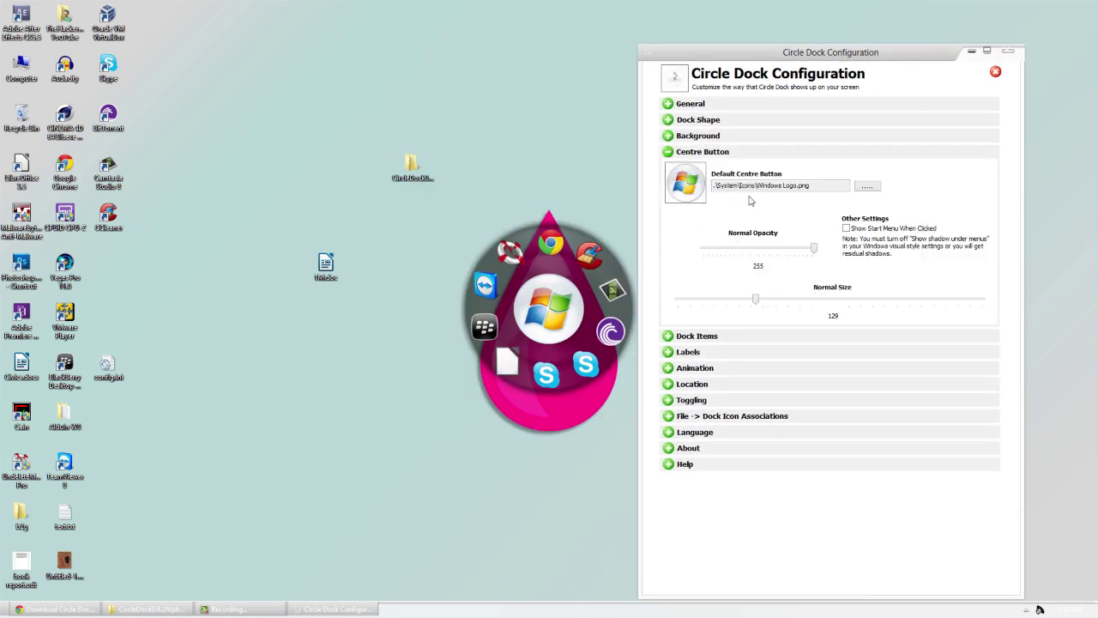
click(868, 186)
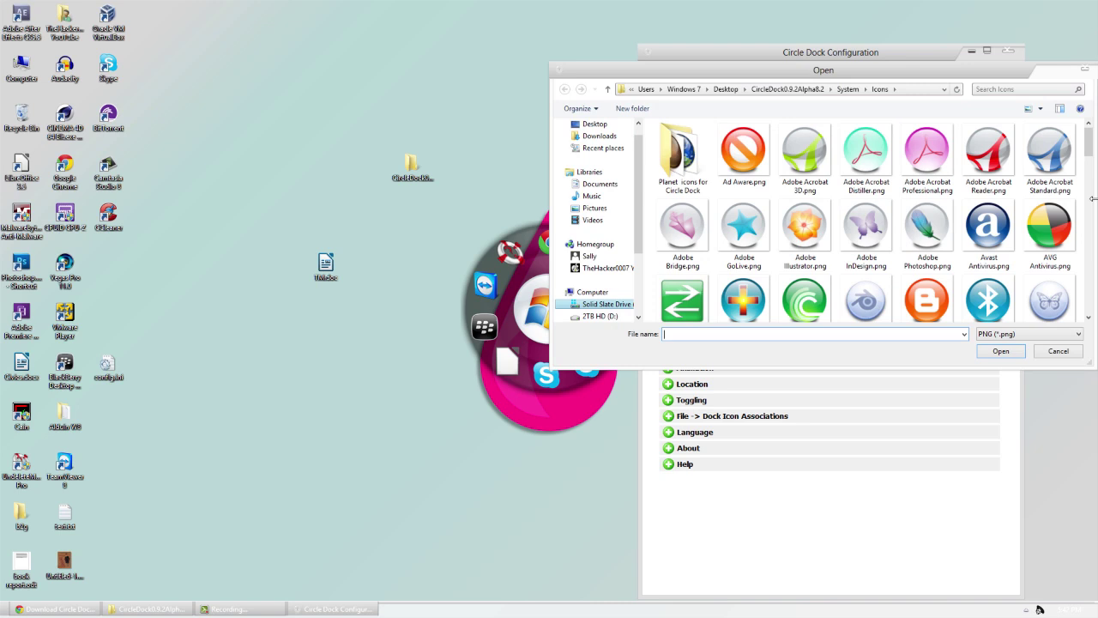
drag(1092, 159, 1075, 196)
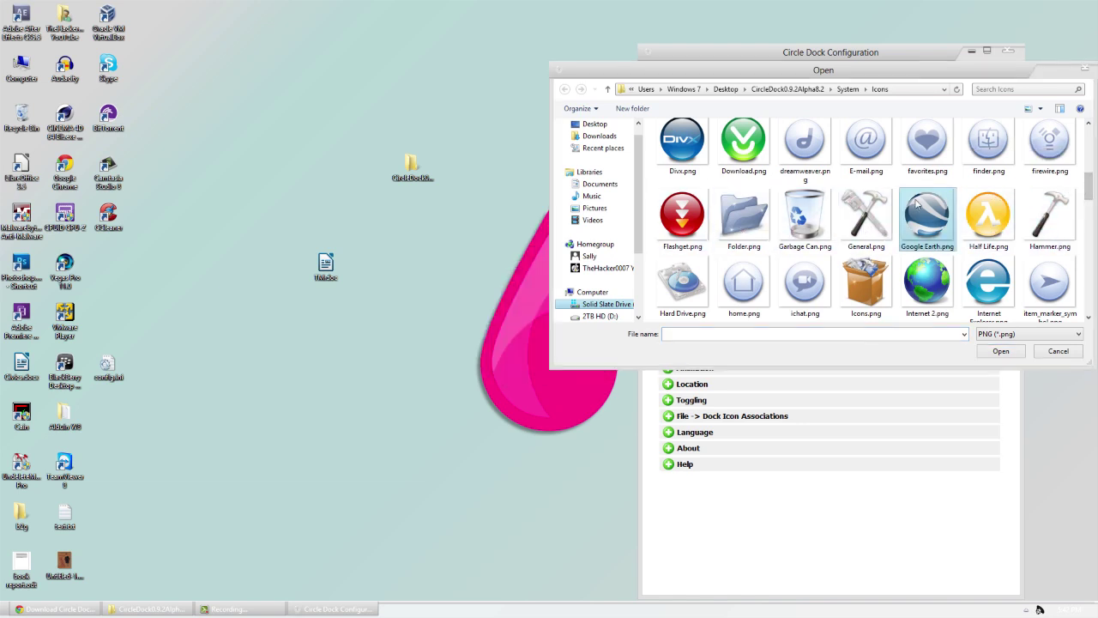
click(754, 281)
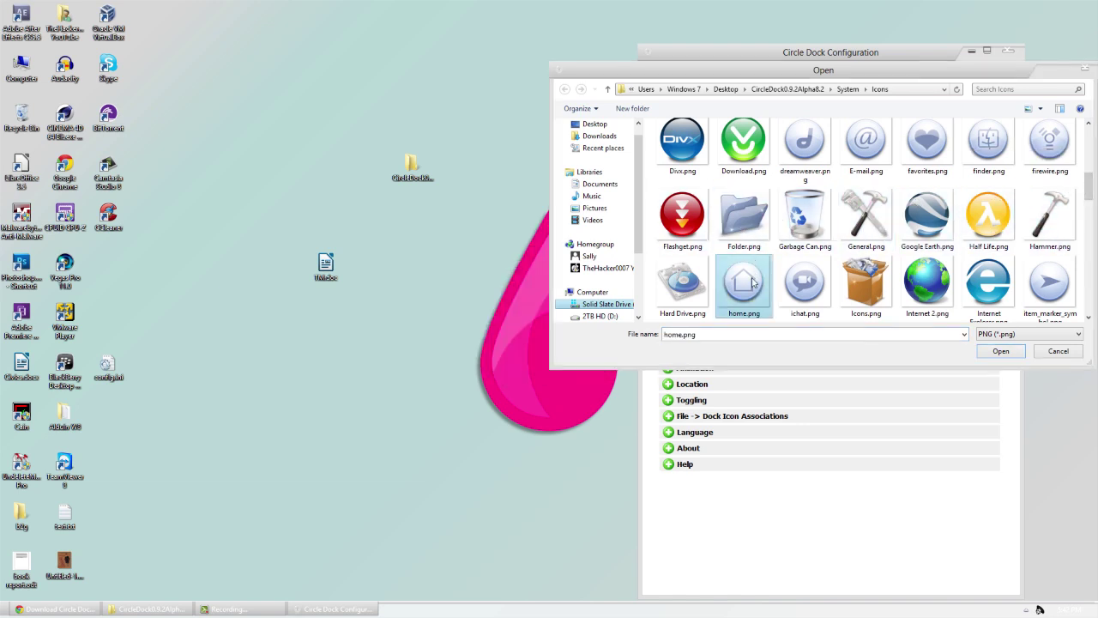
click(1014, 353)
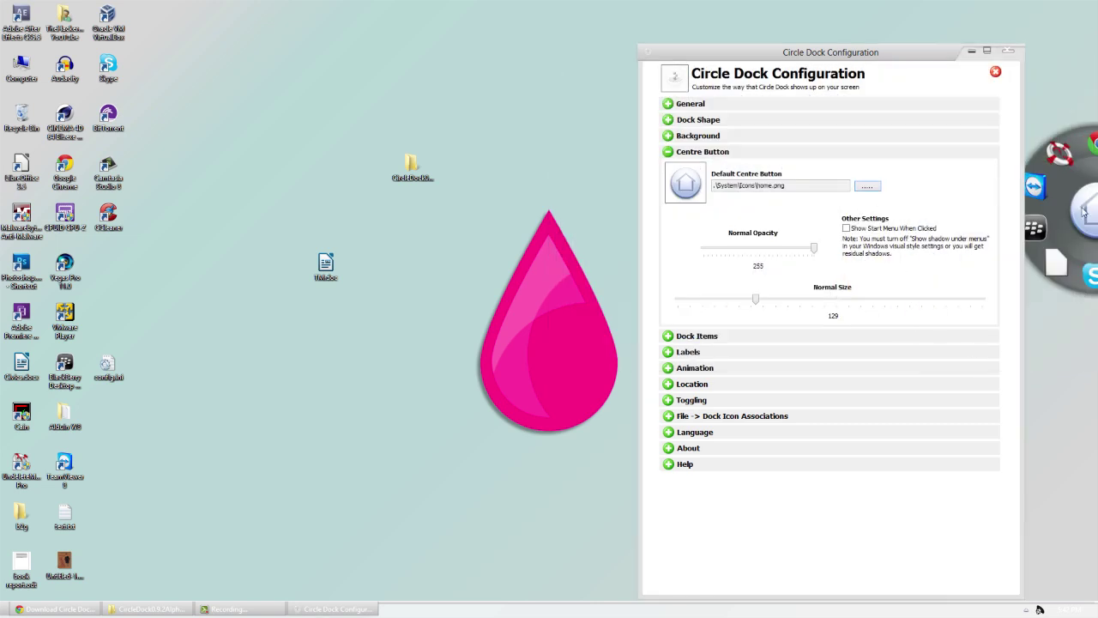
Bring the dock to mid-desktop, then set centre button Normal Opacity 99 and Normal Size 186.
middle_click(480, 247)
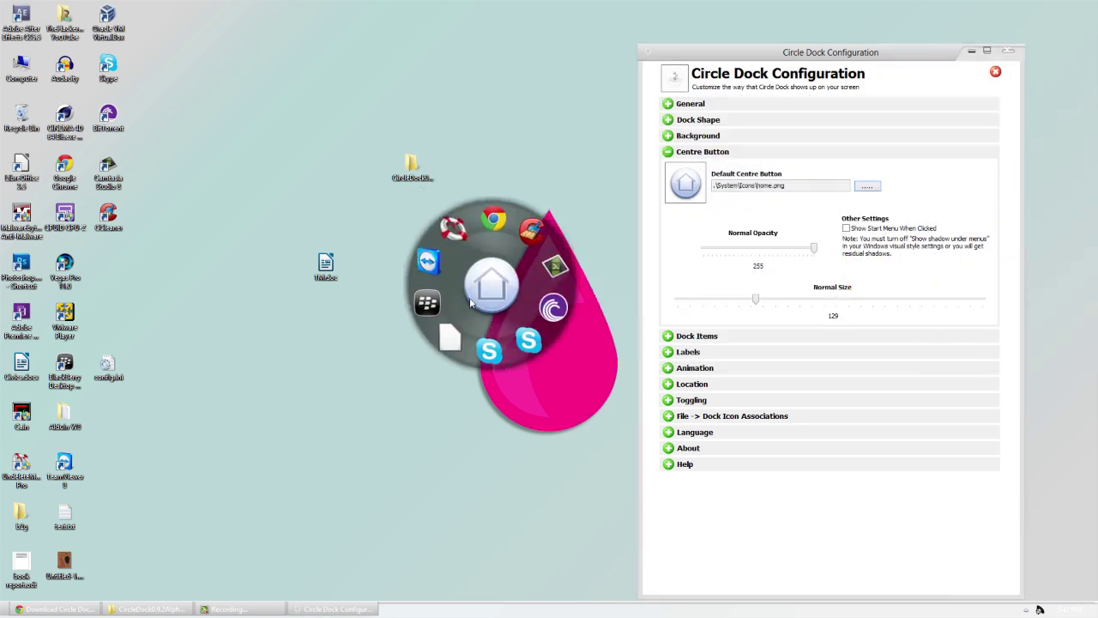
drag(813, 248, 748, 250)
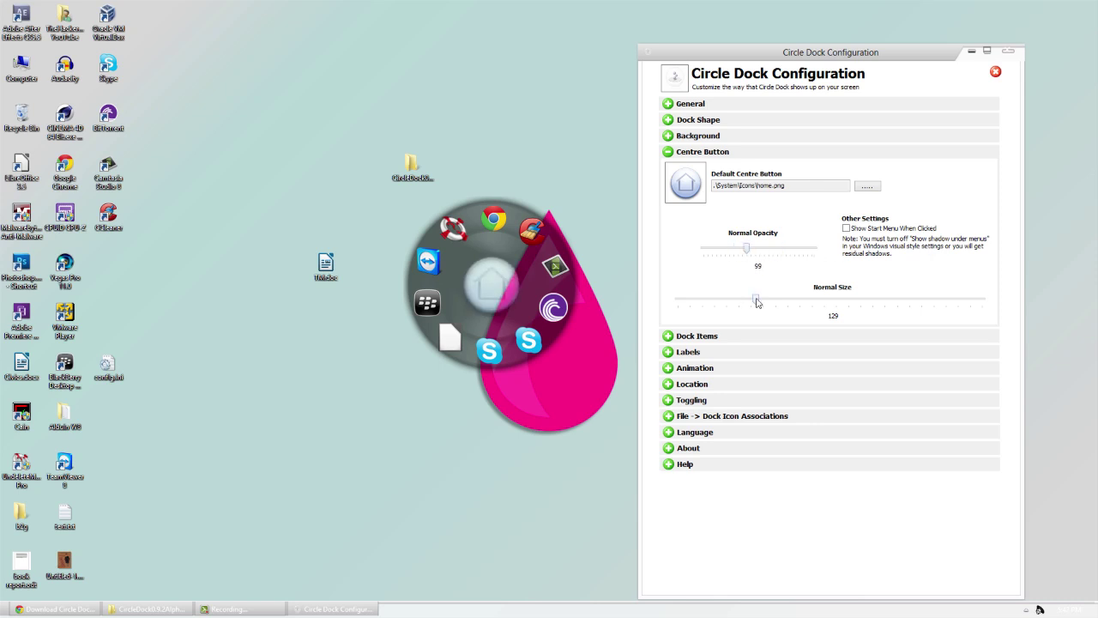
drag(755, 299, 791, 298)
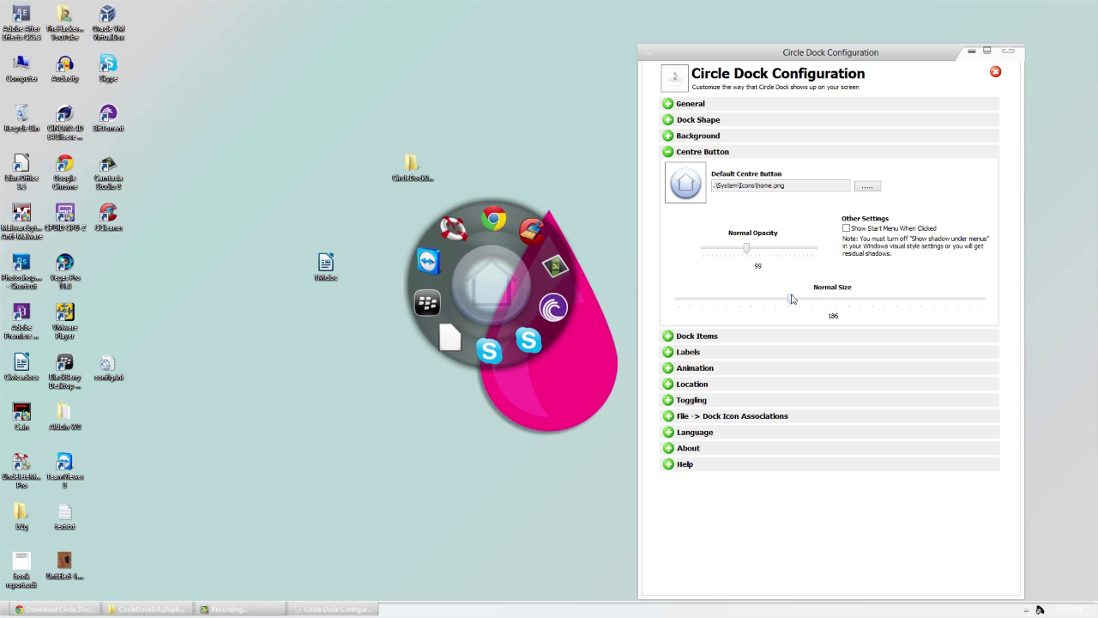
Set the dock item normal size to 46, raise their normal opacity, and expand the Labels settings.
click(666, 336)
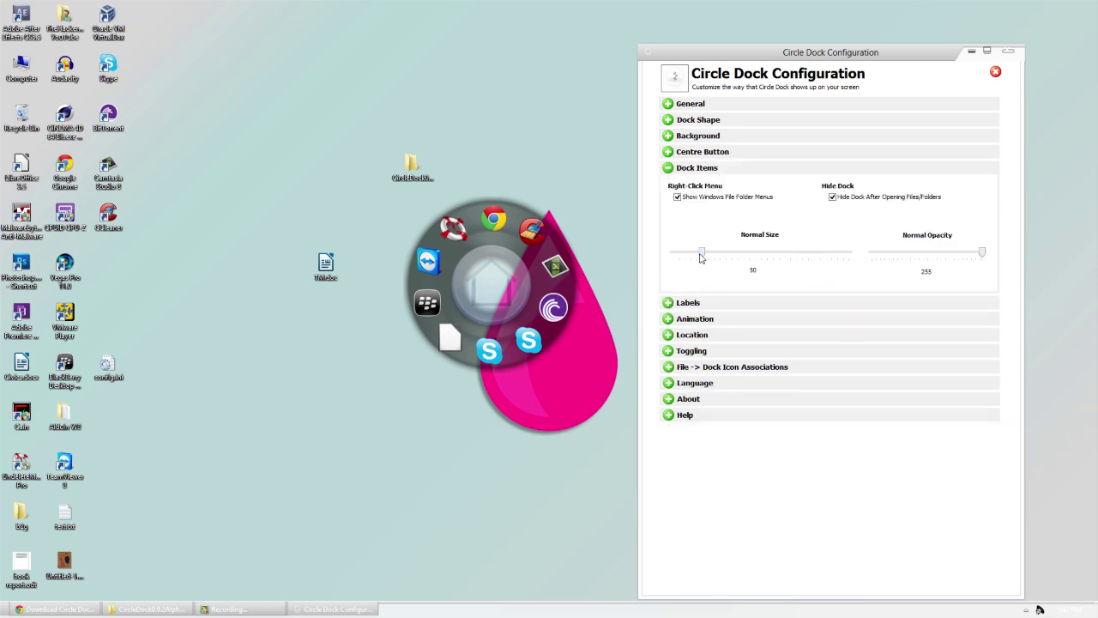
mouse_move(702, 255)
mouse_down()
mouse_move(775, 253)
mouse_move(674, 255)
mouse_move(701, 263)
mouse_up()
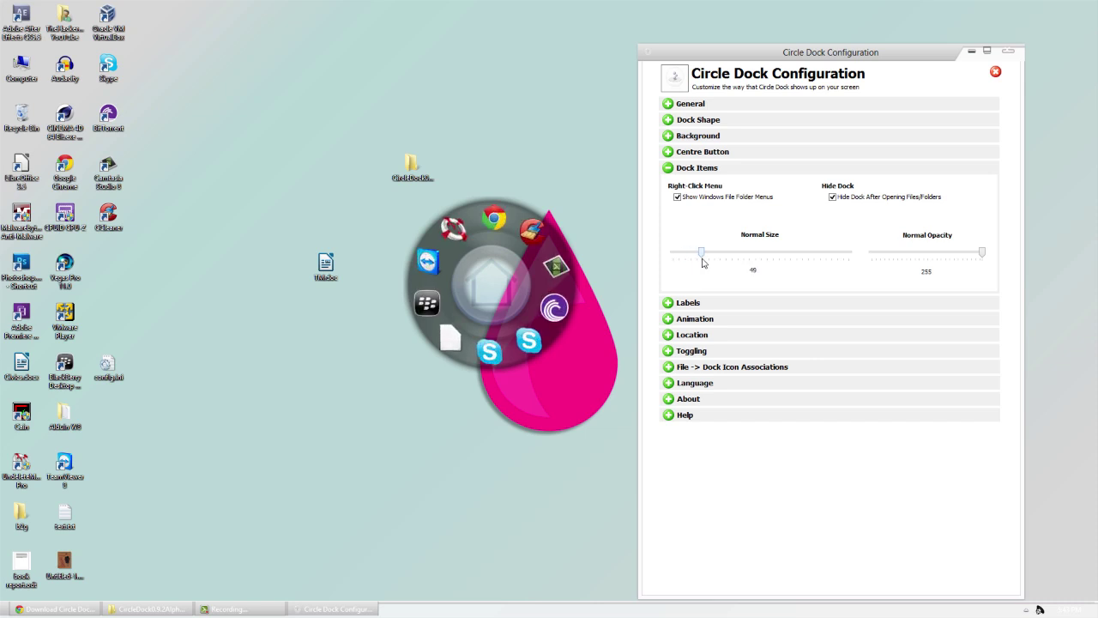
drag(983, 252, 1057, 250)
click(669, 305)
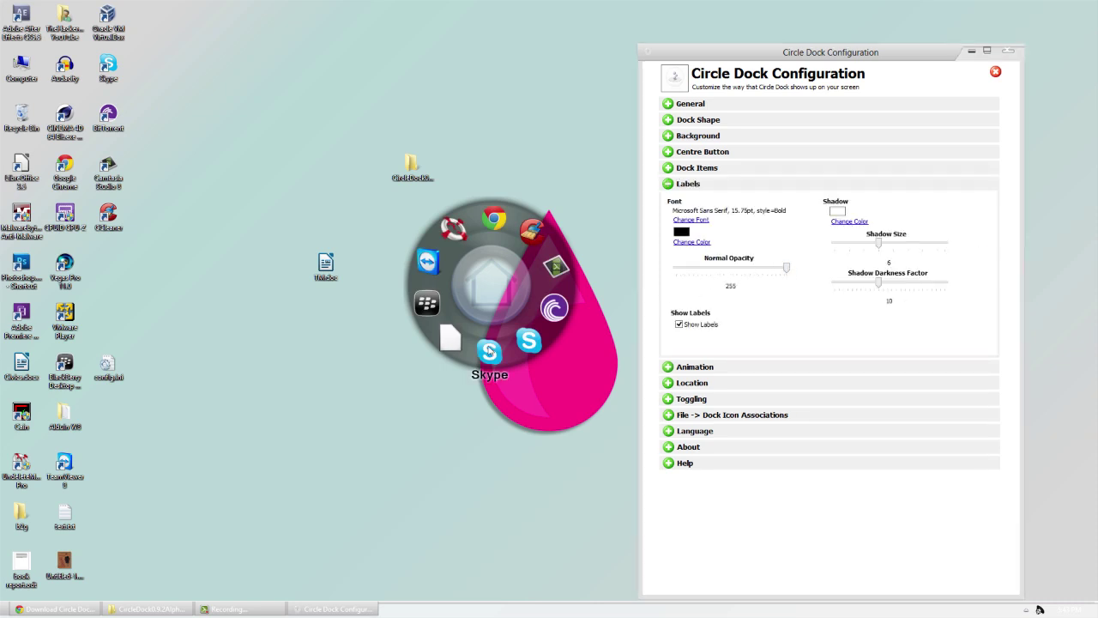
Look through the Animation, Location, Toggling and Dock Icon Associations settings.
click(675, 369)
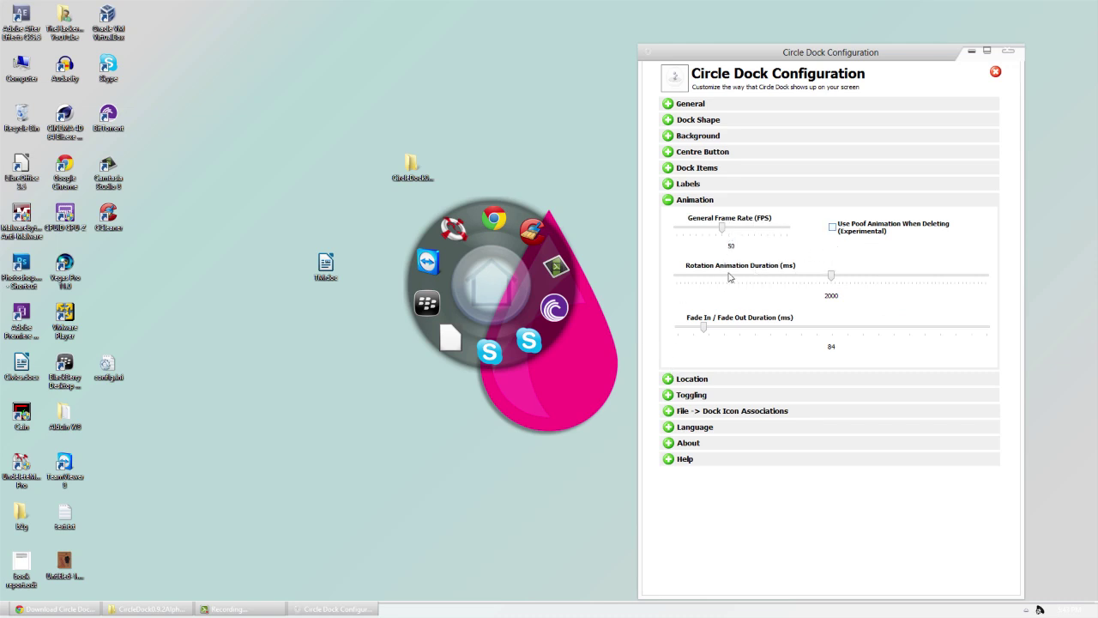
click(670, 383)
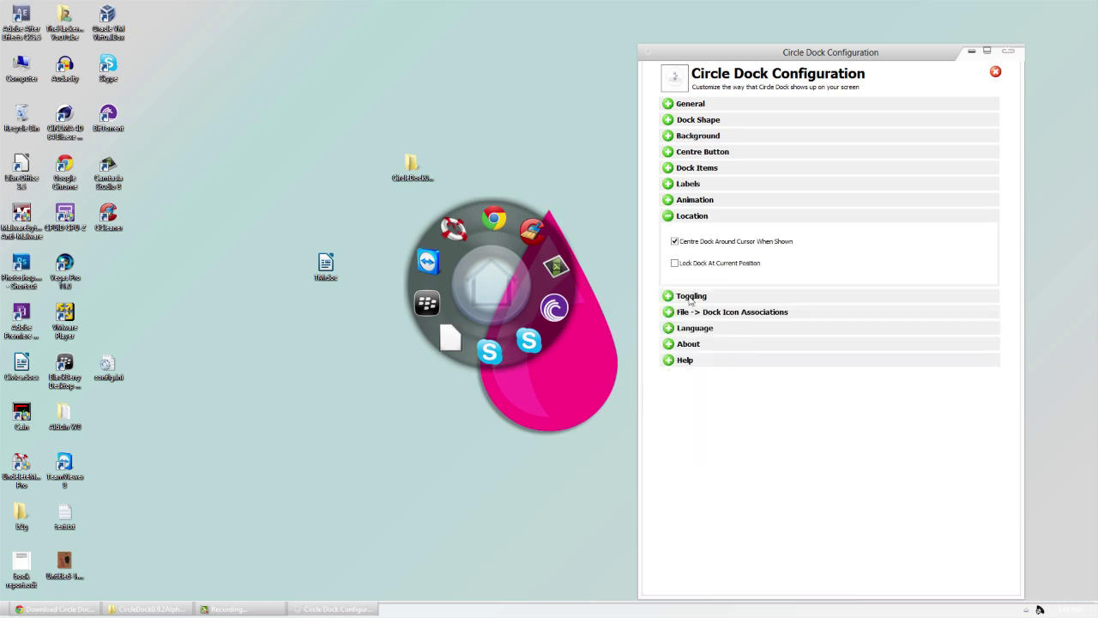
click(673, 296)
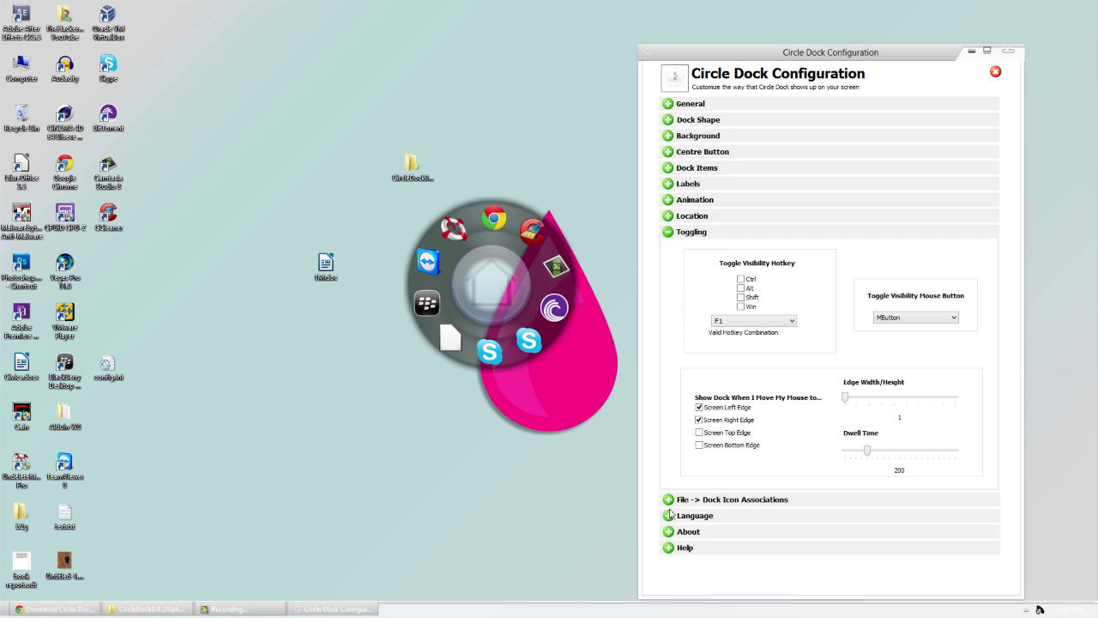
click(670, 500)
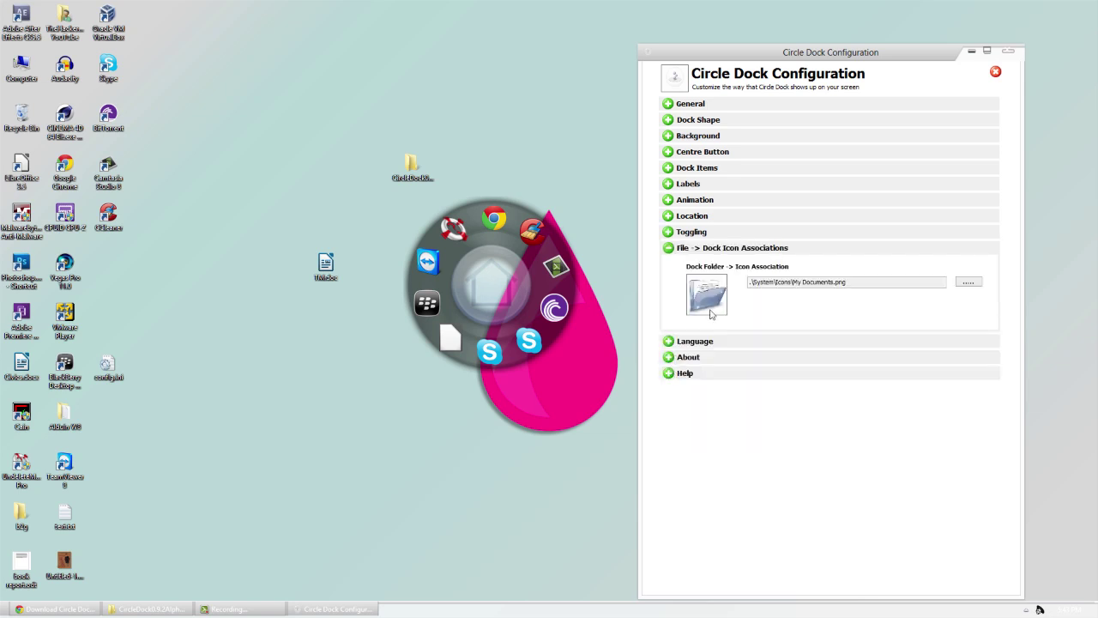
Check the Language, About and General sections, then close the Configuration window.
click(672, 344)
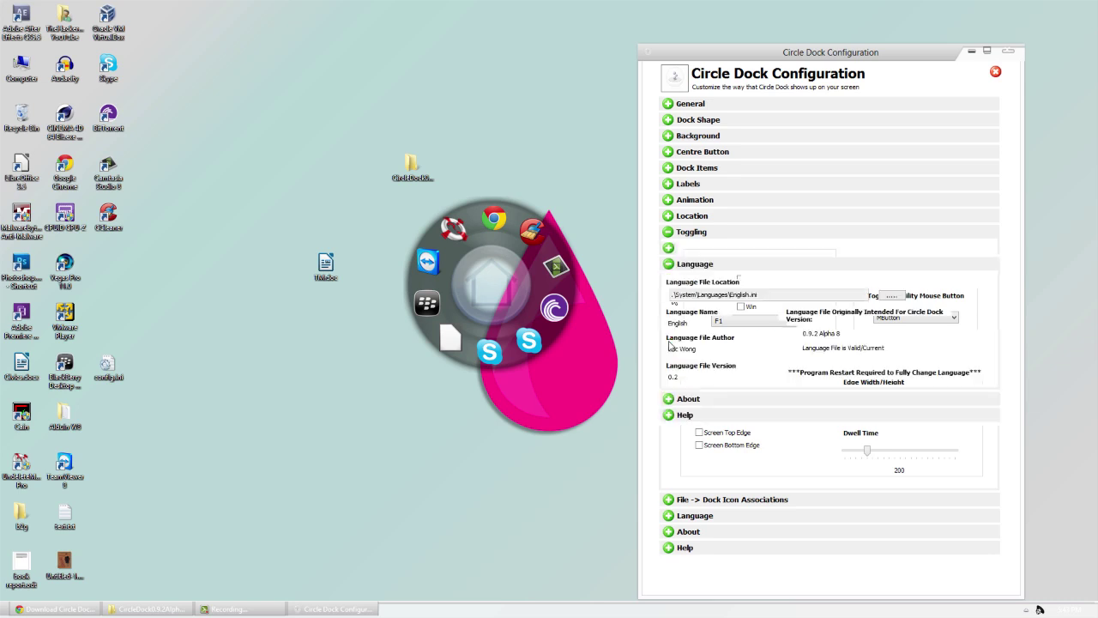
click(680, 401)
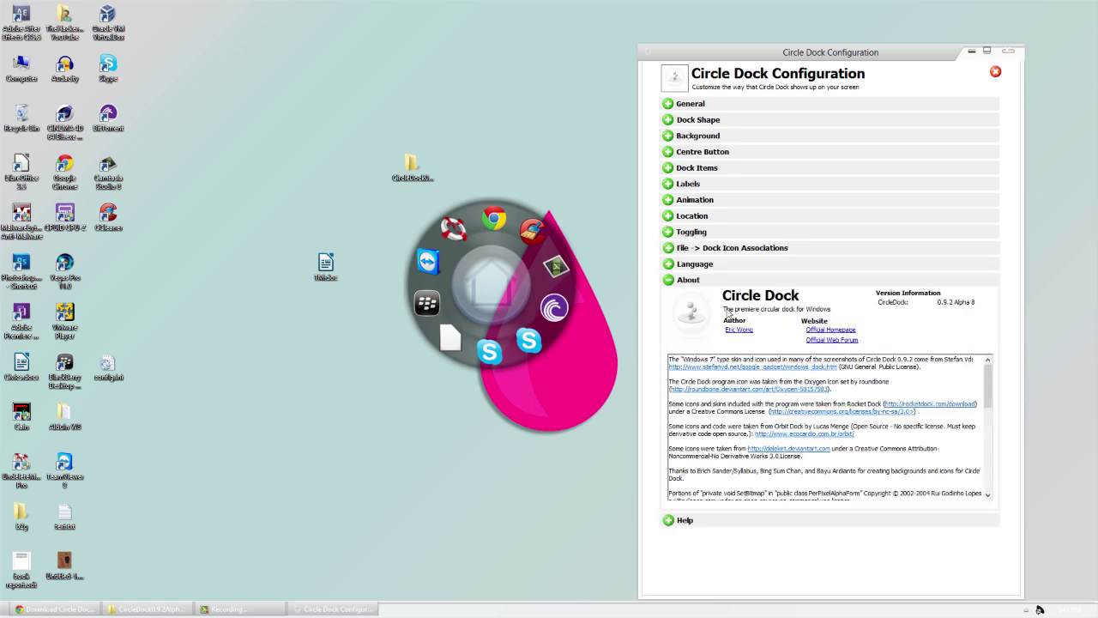
click(674, 104)
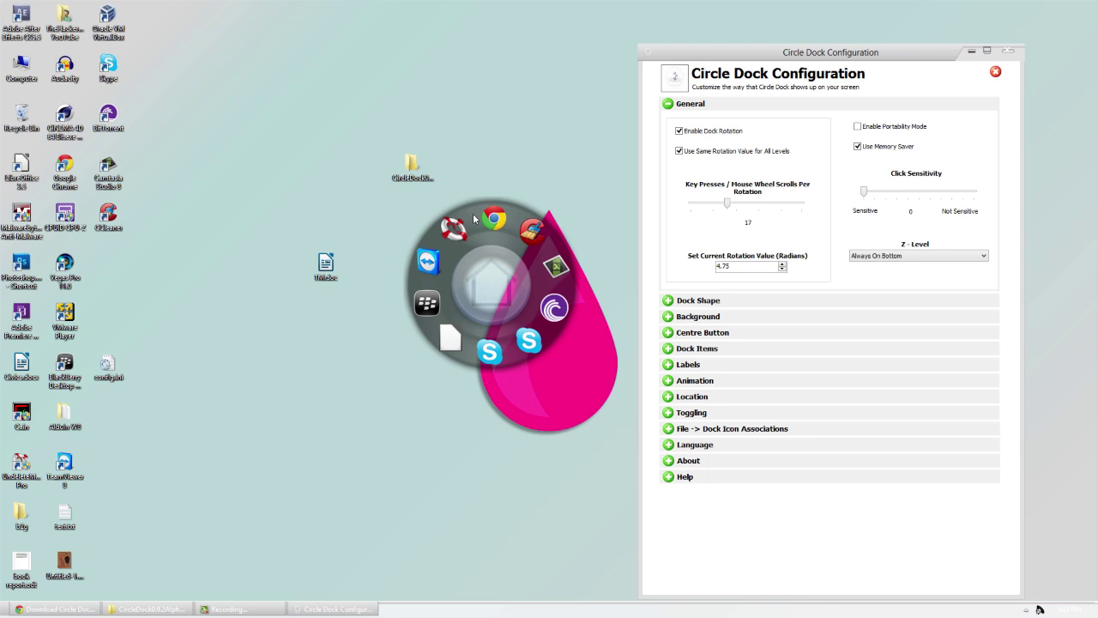
click(1011, 52)
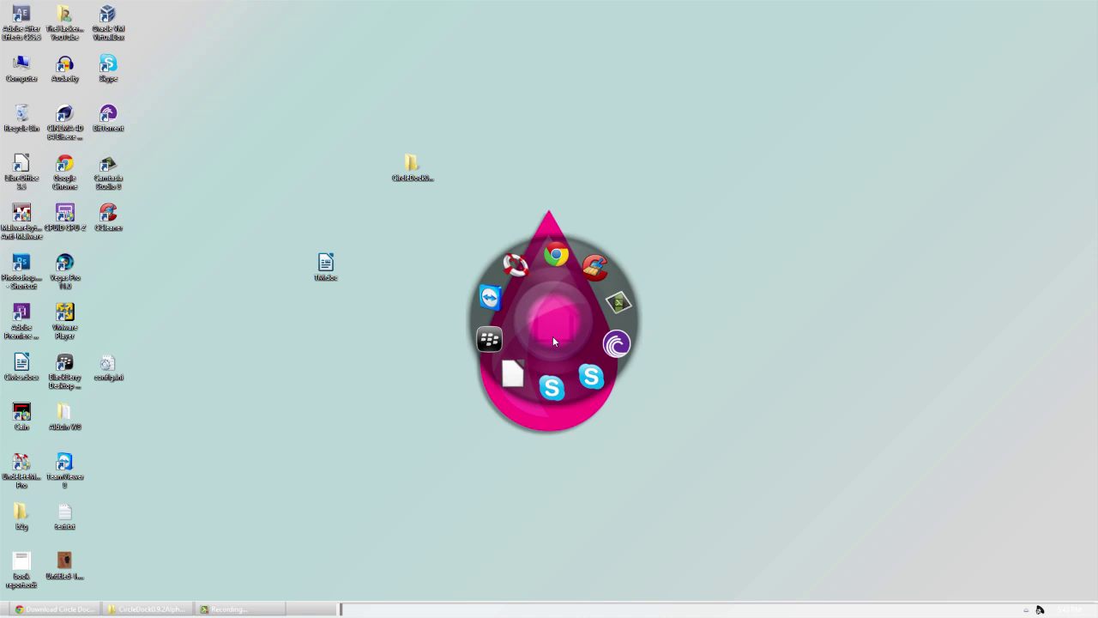
click(556, 256)
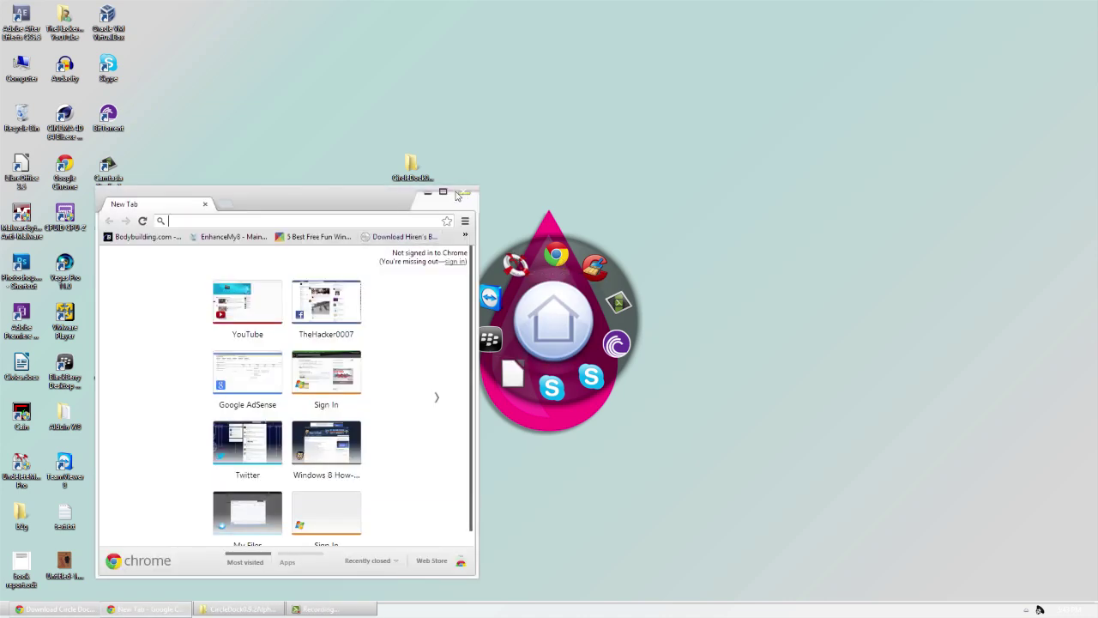
click(457, 197)
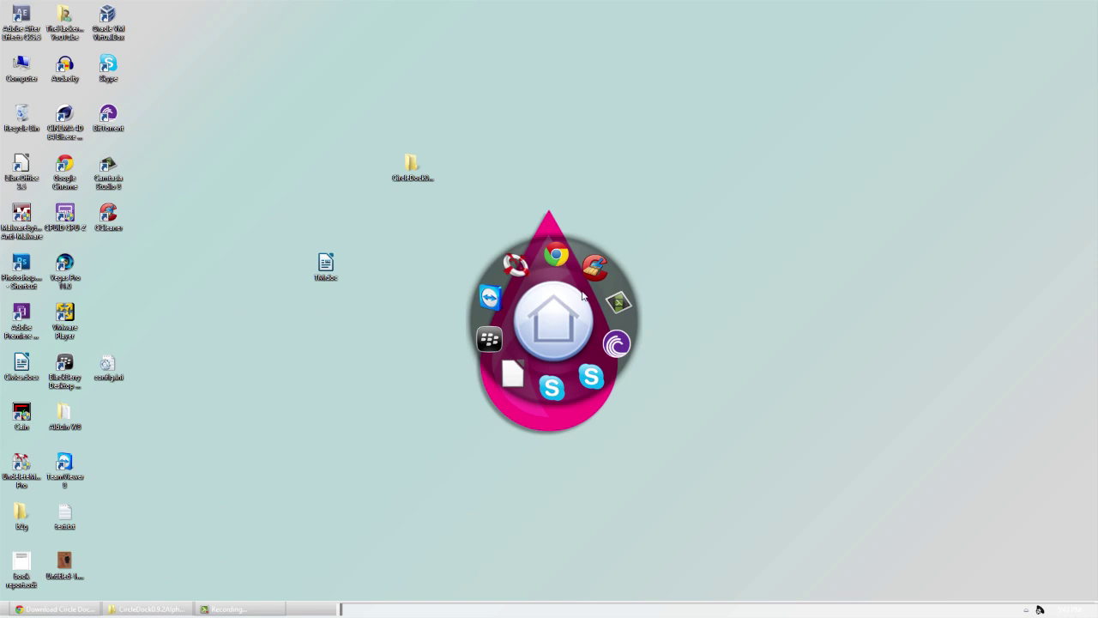
Uncheck View > Show desktop icons and drag the dock by its home button to mid-screen.
right_click(337, 186)
mouse_move(412, 193)
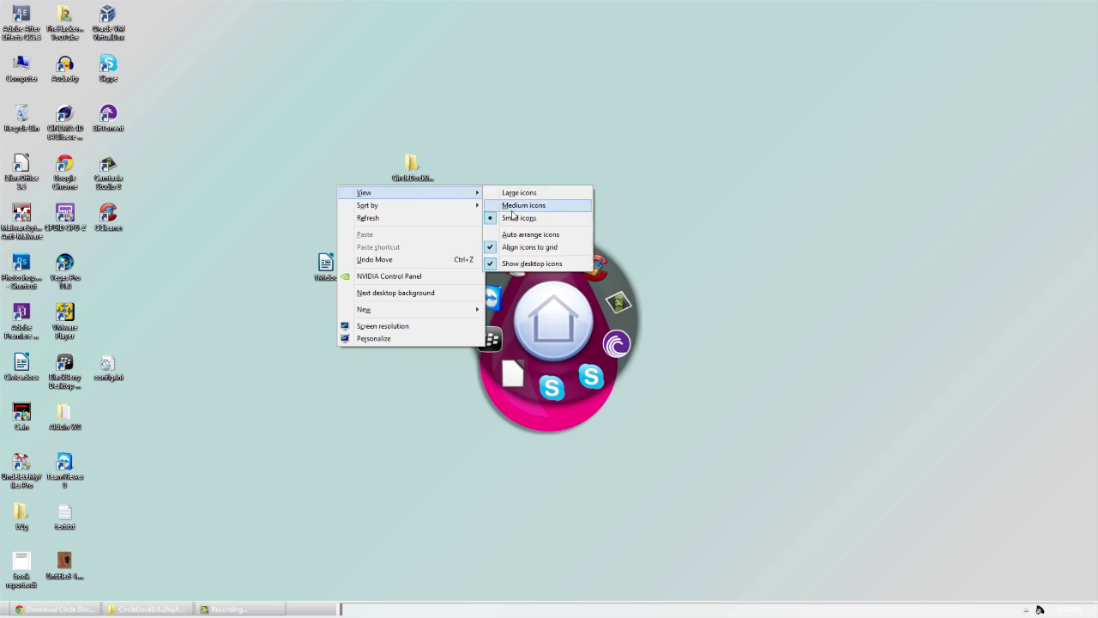
click(544, 266)
drag(551, 323, 535, 242)
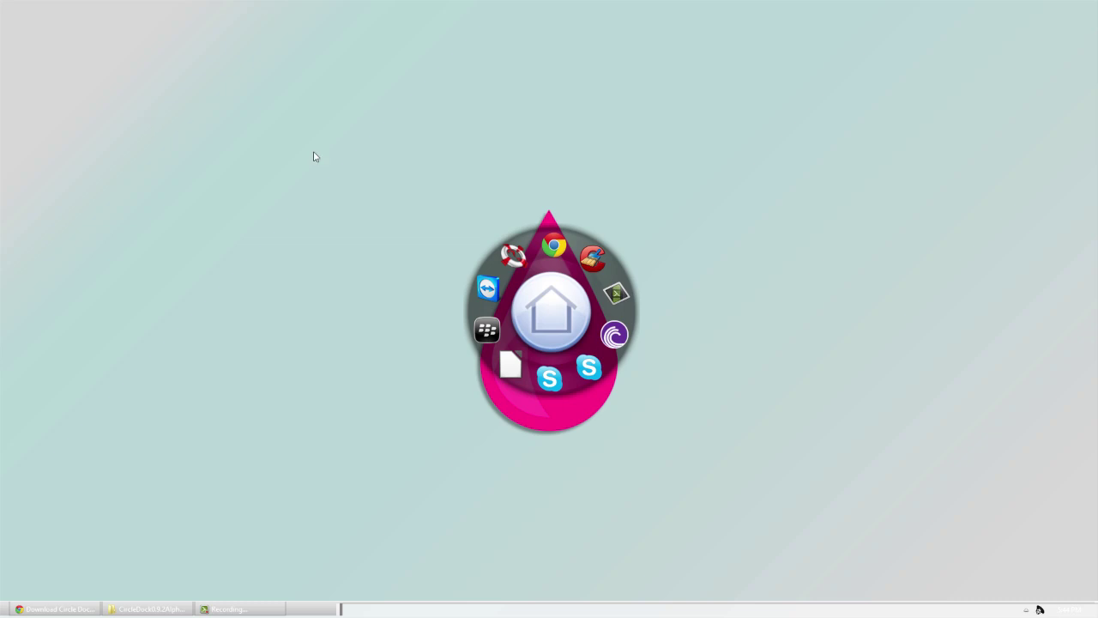
click(556, 247)
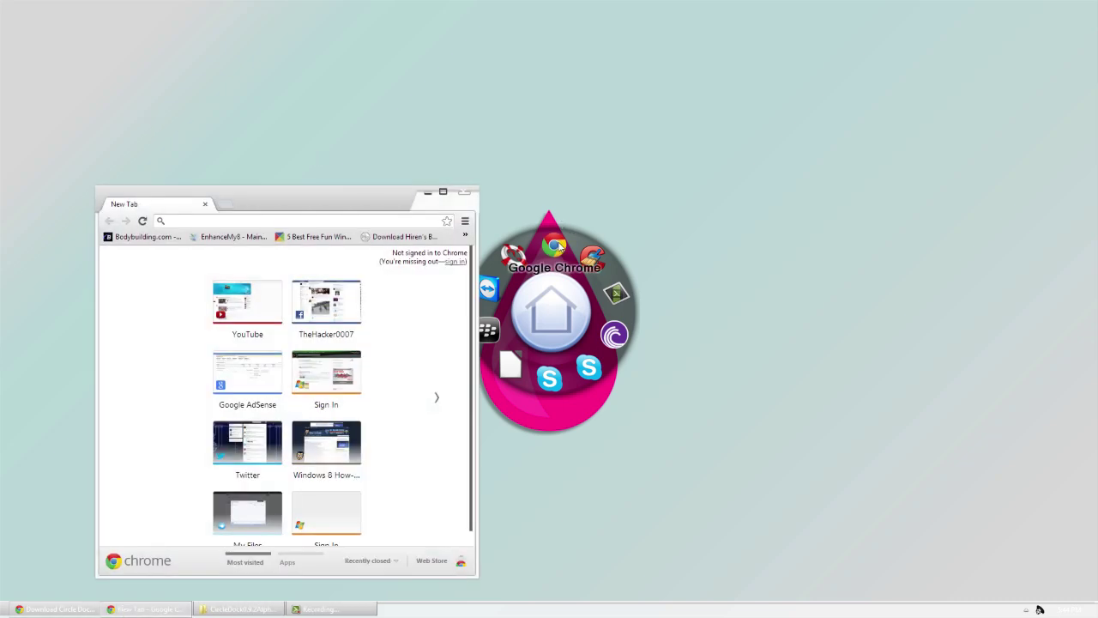
click(464, 193)
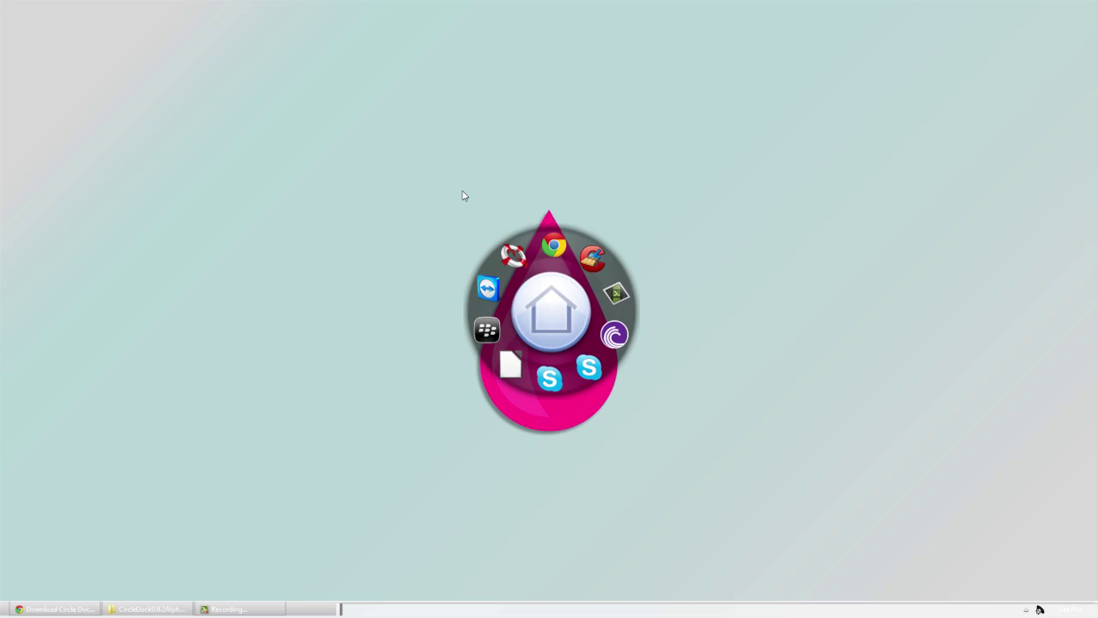
click(56, 609)
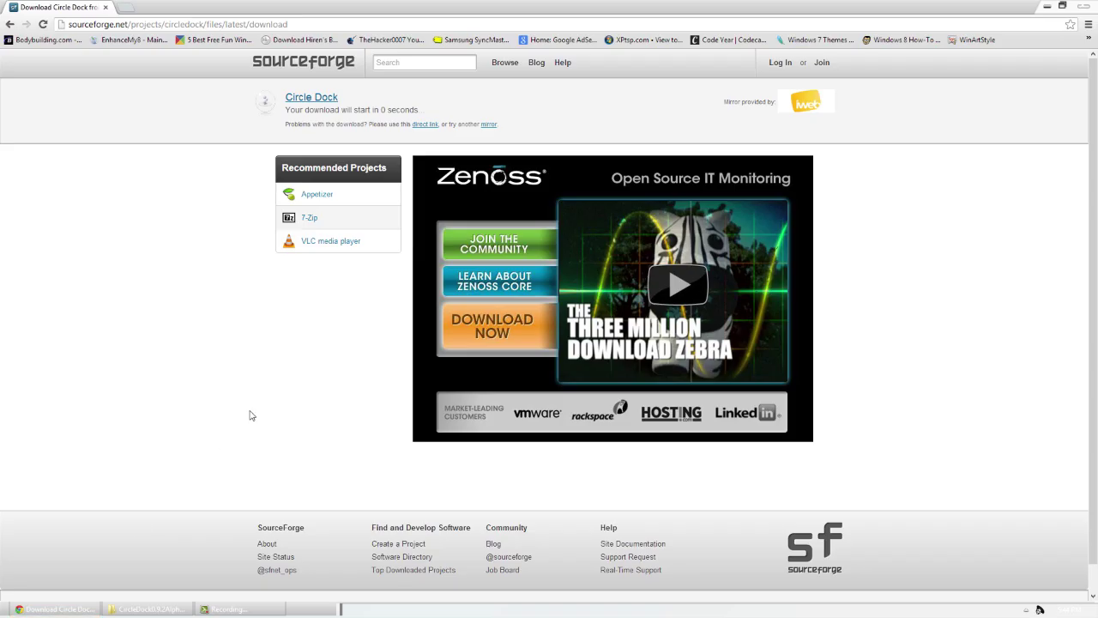
click(1048, 8)
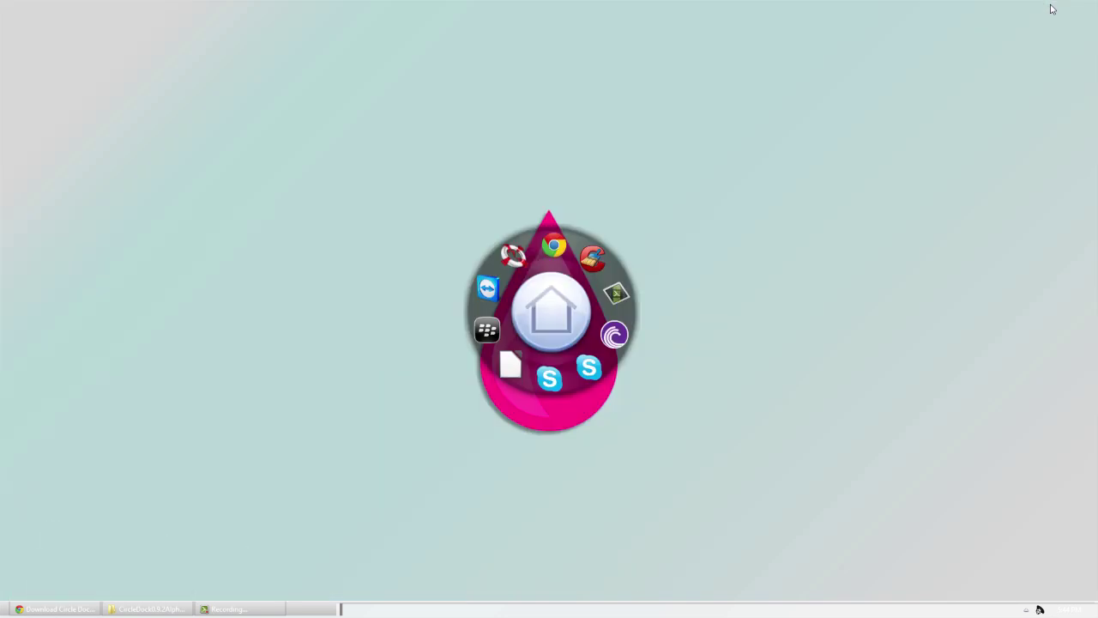
Restore the CircleDock0.9.2Alpha8.2 Explorer window from the taskbar and close it.
click(182, 609)
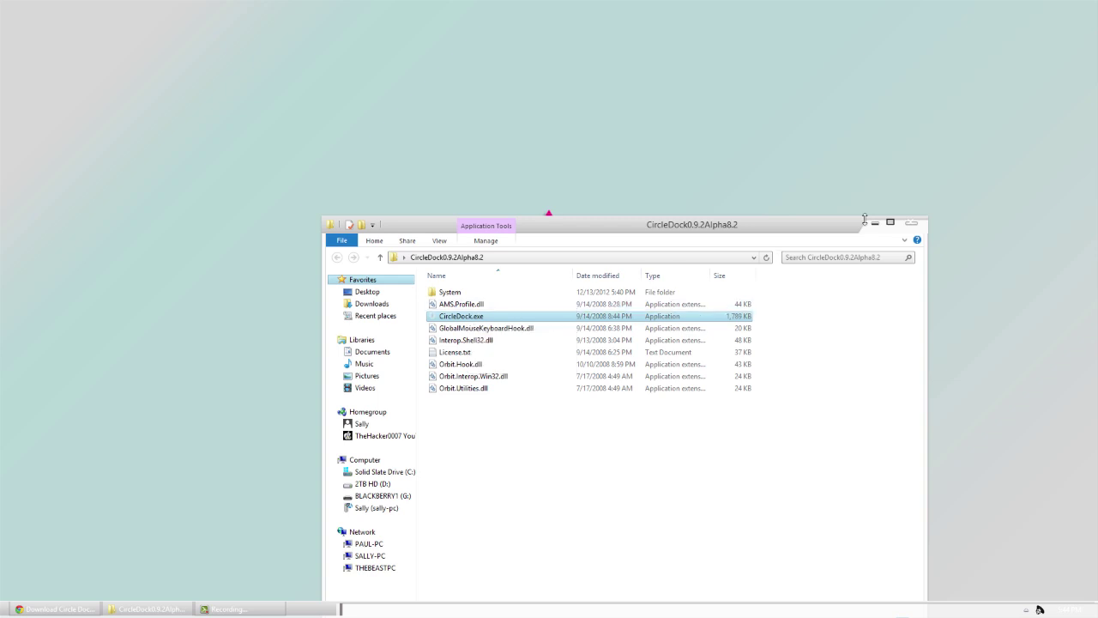
click(914, 224)
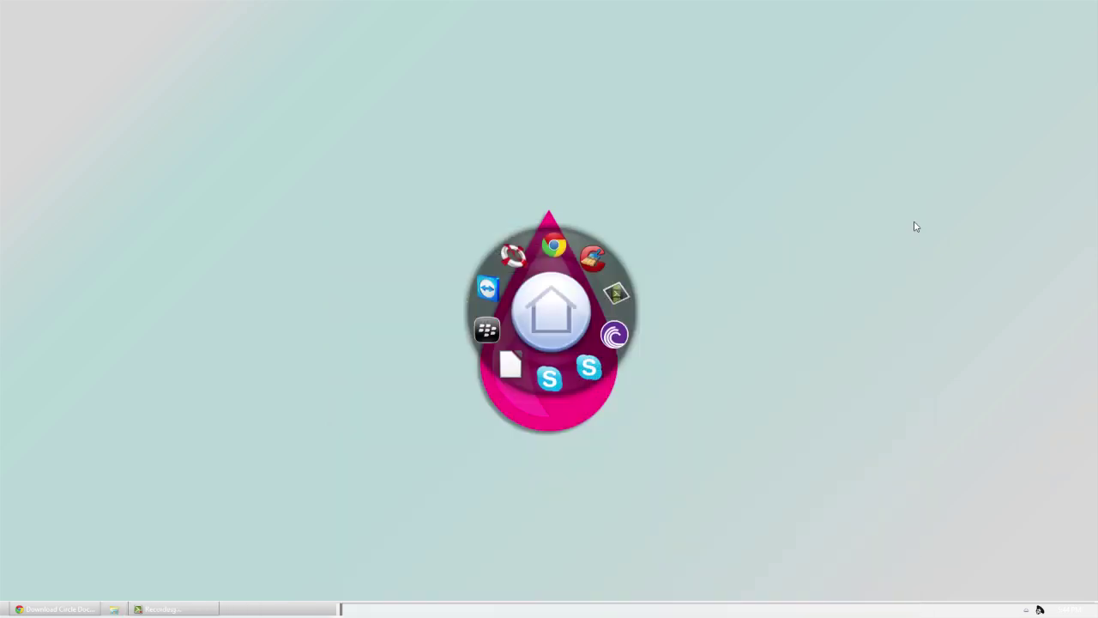